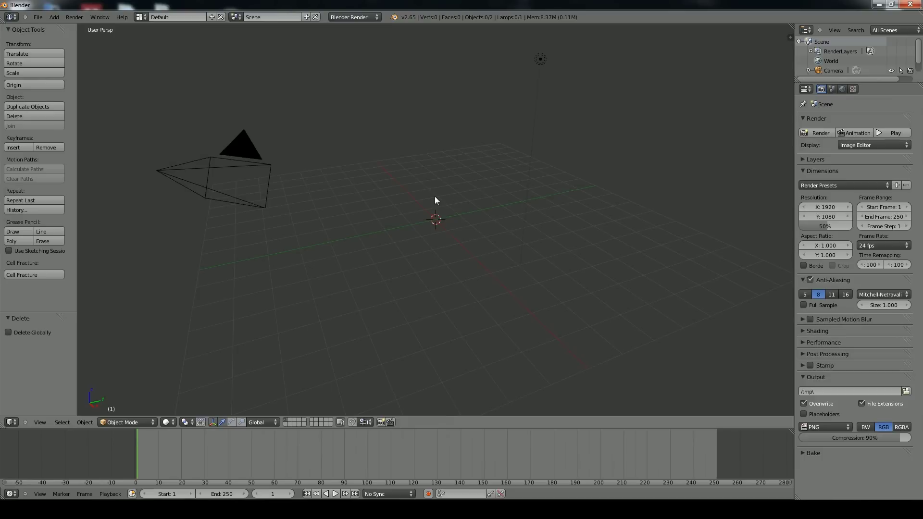
# Add a circle mesh with 32 vertices and radius 1.000 at the scene centre, and fill it with a face in Edit Mode.
pyautogui.moveTo(434, 196)
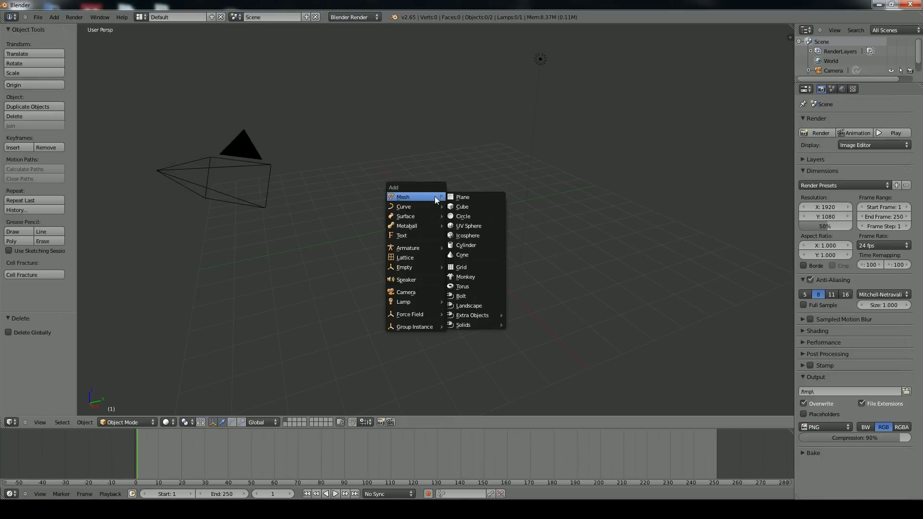
pyautogui.click(477, 215)
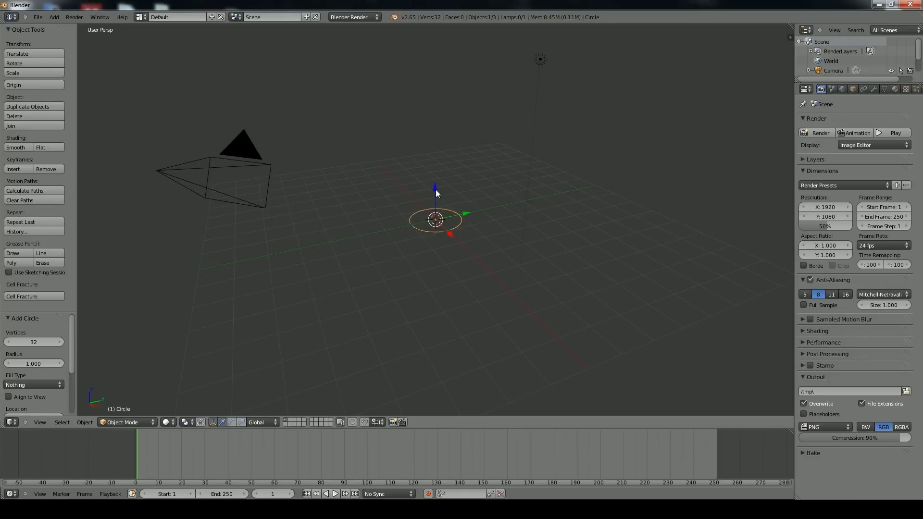
pyautogui.press('Tab')
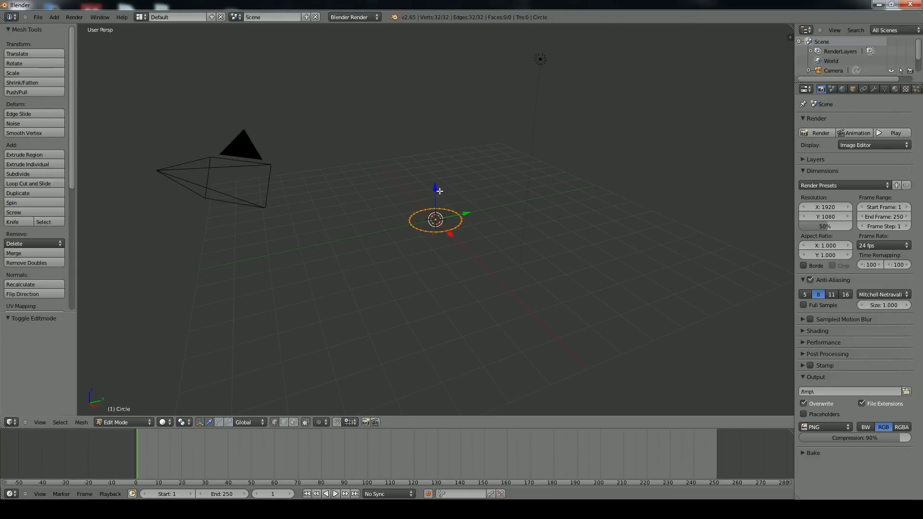
pyautogui.scroll(5, 460, 227)
pyautogui.press('f')
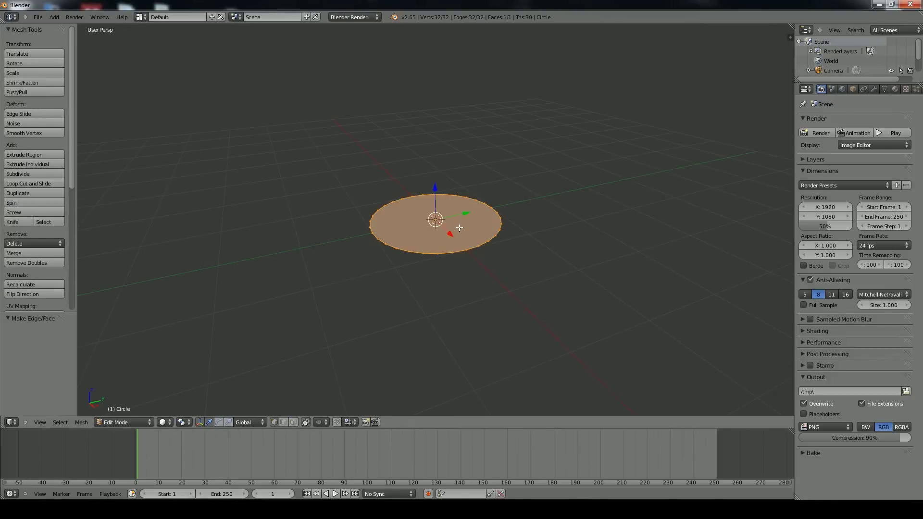
# Extrude the filled circle upward about 0.18 in the orthographic front view to form a thin disc.
pyautogui.scroll(-3, 460, 227)
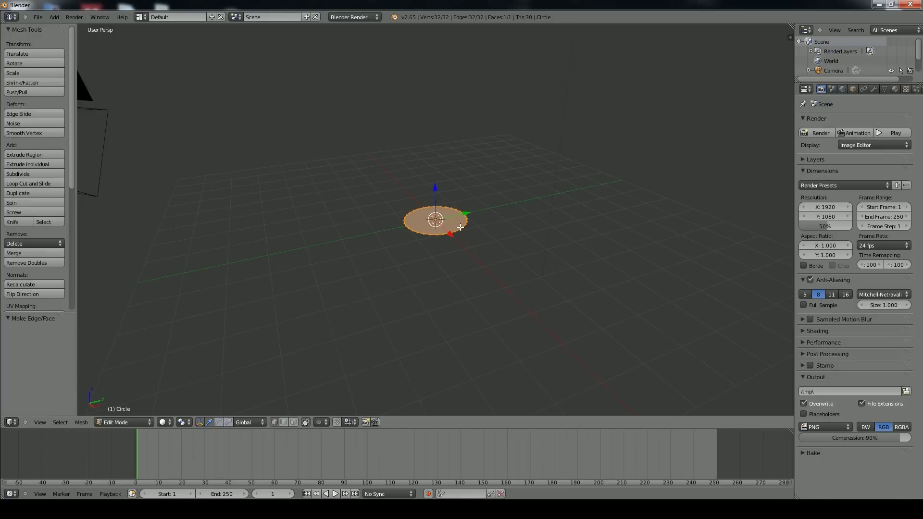
pyautogui.press('KP_5')
pyautogui.press('KP_1')
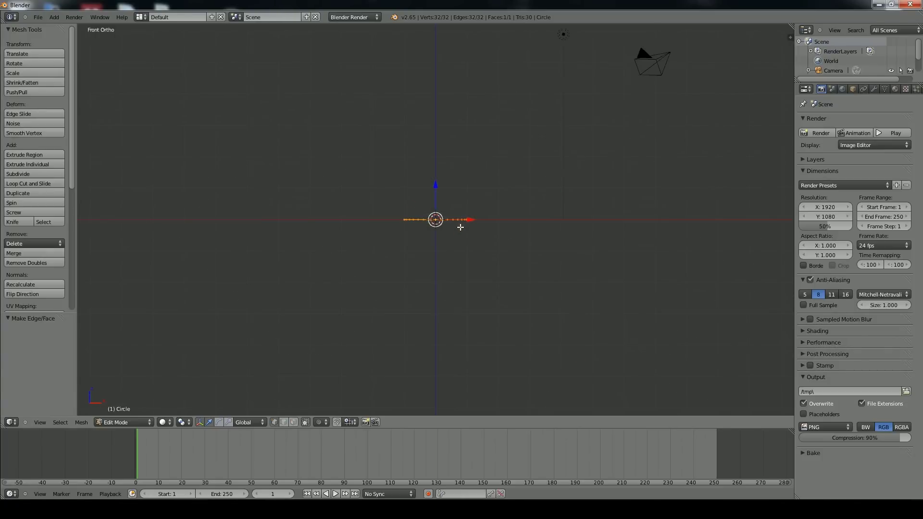
pyautogui.scroll(2, 462, 227)
pyautogui.press('e')
pyautogui.click(494, 214)
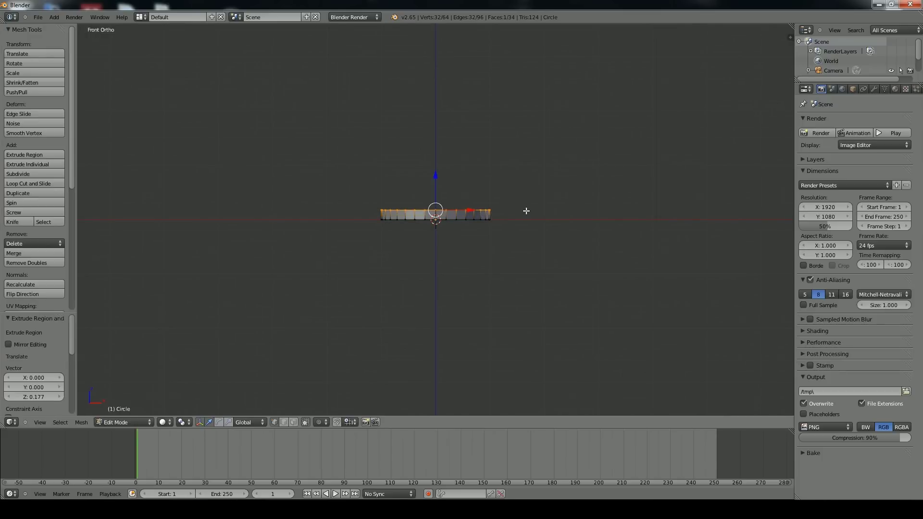
# Extrude the disc's top face in place and scale it by about 0.815 to form a smaller inner circle.
pyautogui.press('e')
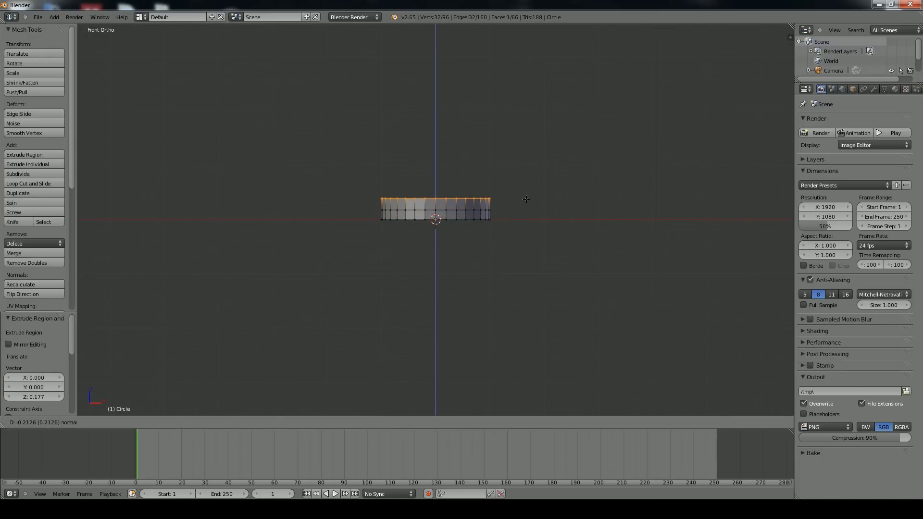
pyautogui.click(527, 199)
pyautogui.moveTo(527, 199); pyautogui.dragTo(534, 218, button='middle')
pyautogui.press('s')
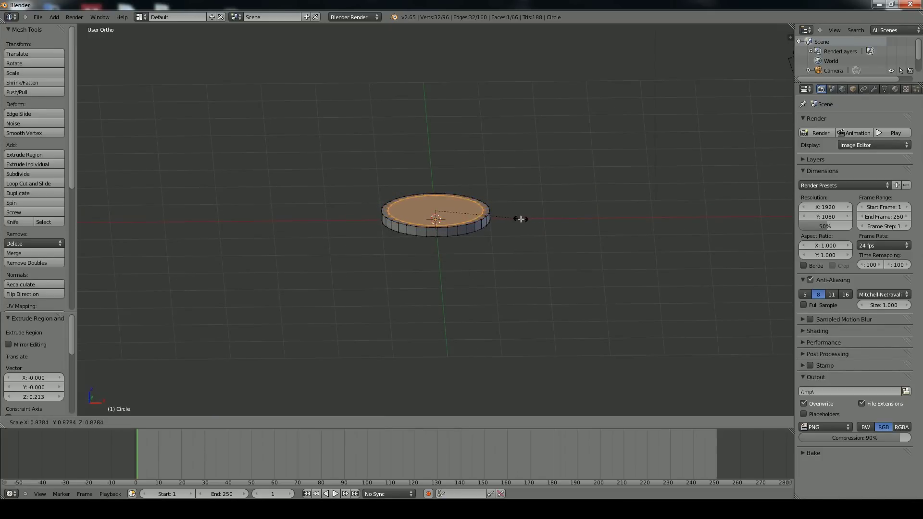
pyautogui.click(515, 219)
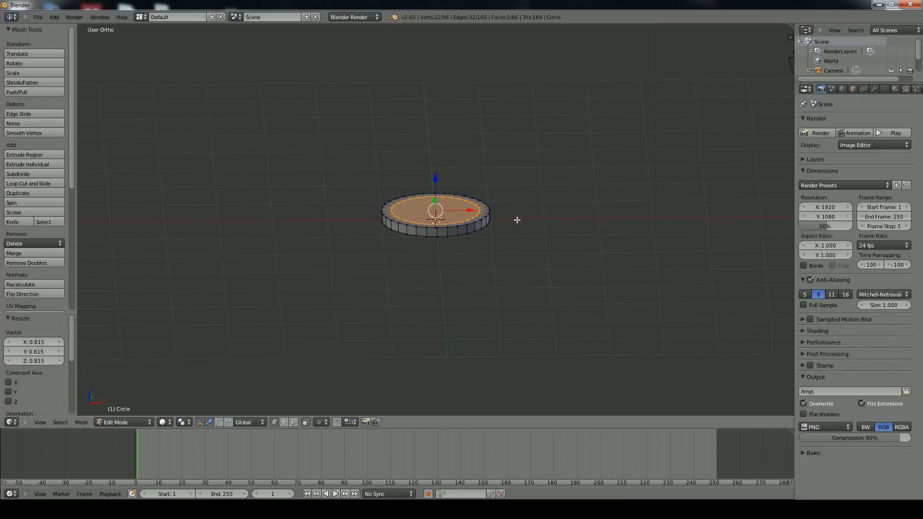
# Extrude the inner circle upward about 0.15 to form a narrower second tier.
pyautogui.press('KP_1')
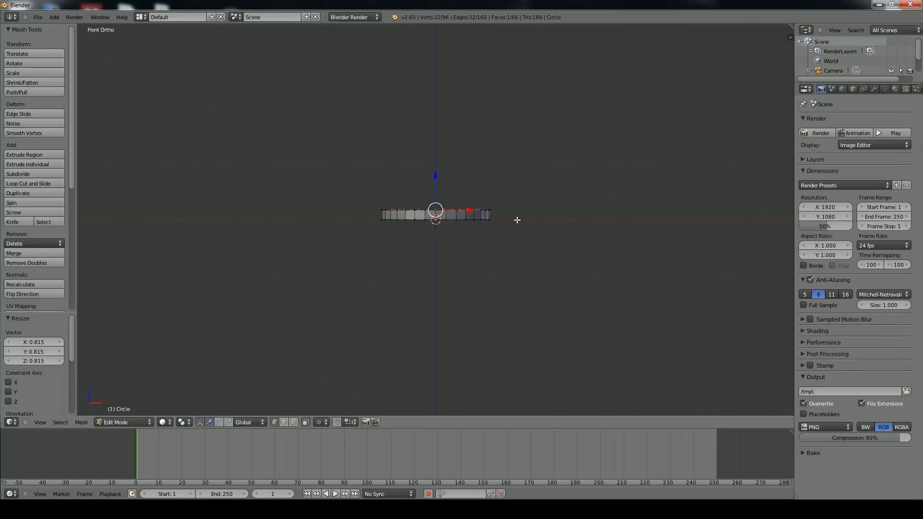
pyautogui.press('e')
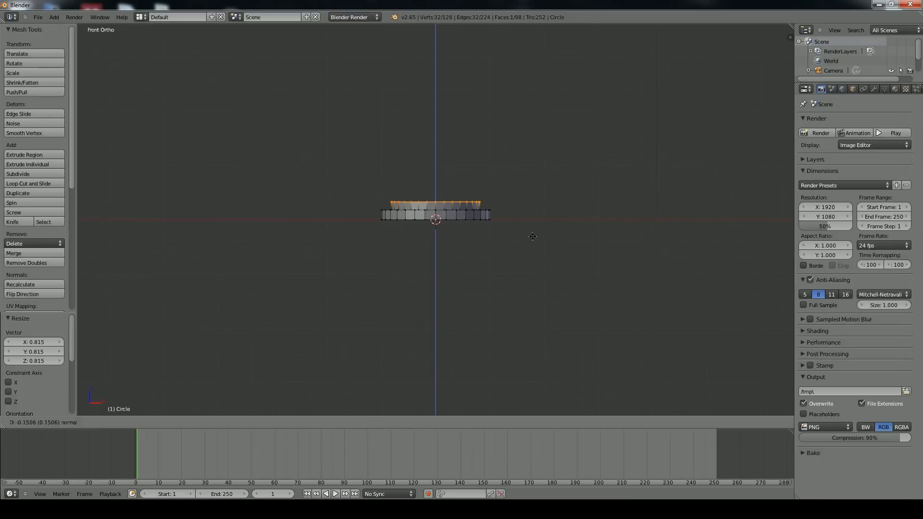
pyautogui.click(533, 236)
# Extrude the top face in place, scale it by about 1.19, and extrude the widened rim upward about 0.14.
pyautogui.press('e')
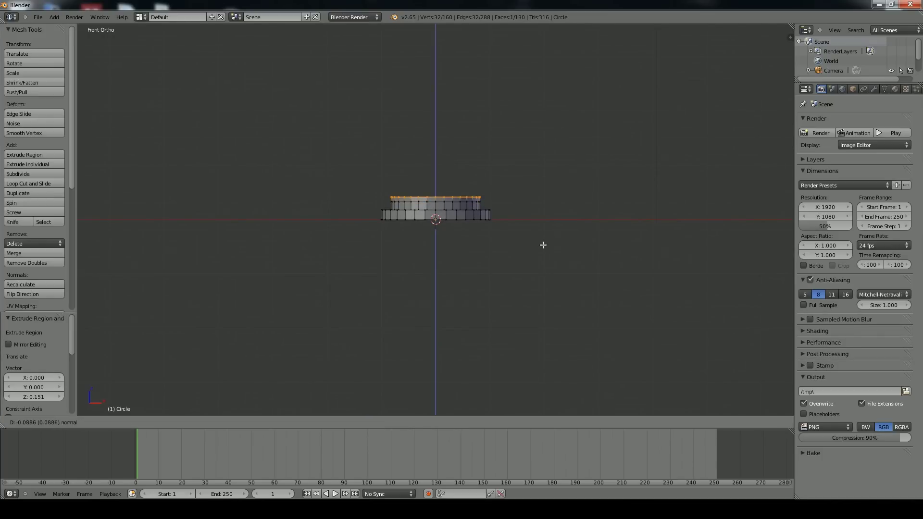
pyautogui.click(542, 233)
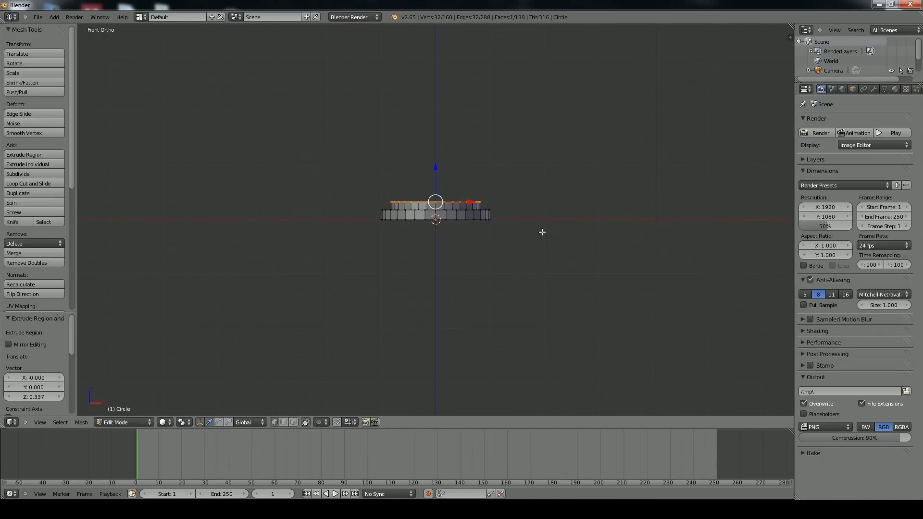
pyautogui.press('s')
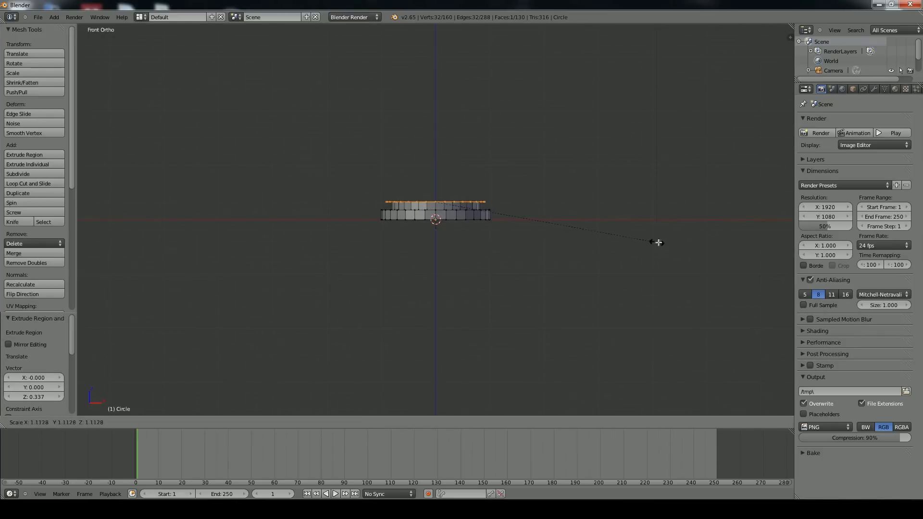
pyautogui.click(672, 244)
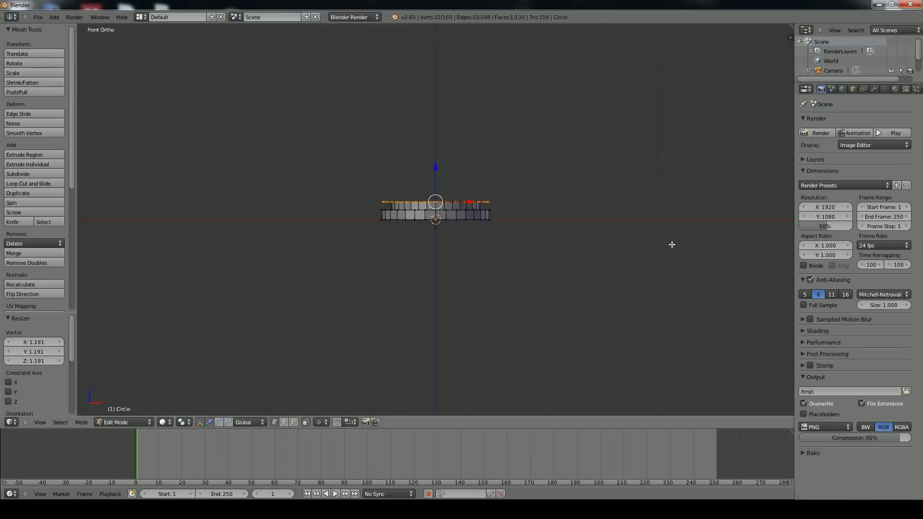
pyautogui.press('e')
pyautogui.click(581, 236)
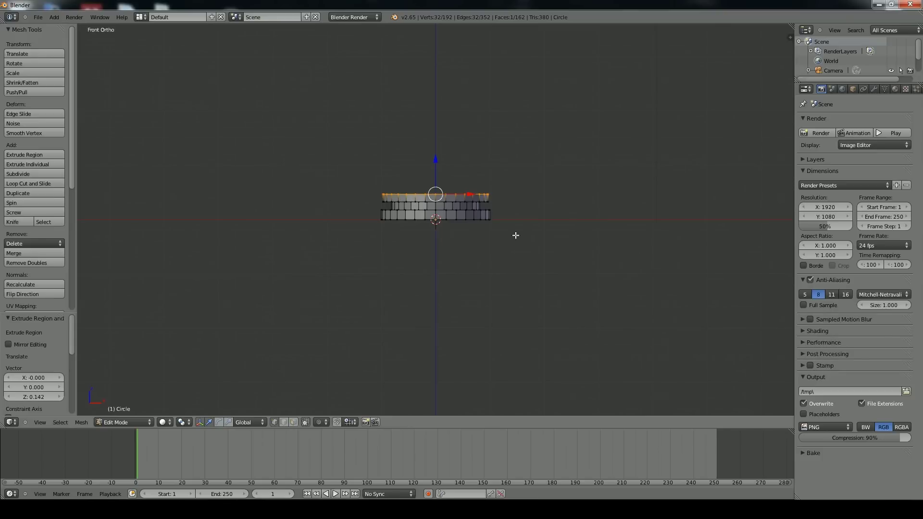
# Extrude the top face upward about 0.16 and scale it by about 0.88 to slope the wall inward.
pyautogui.press('e')
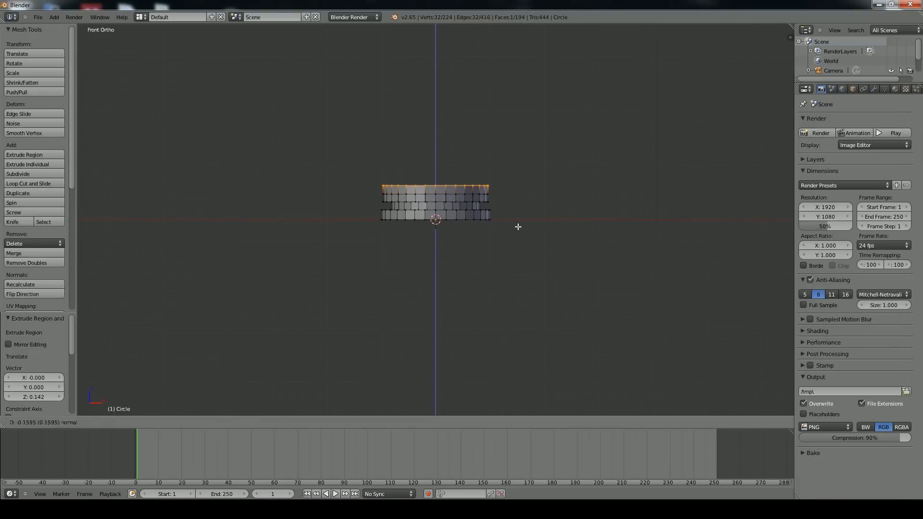
pyautogui.click(522, 228)
pyautogui.press('s')
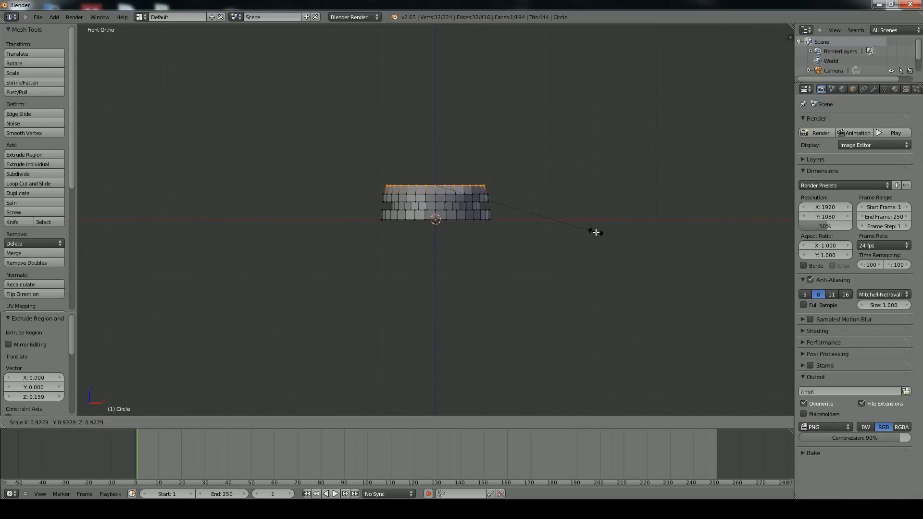
pyautogui.click(588, 231)
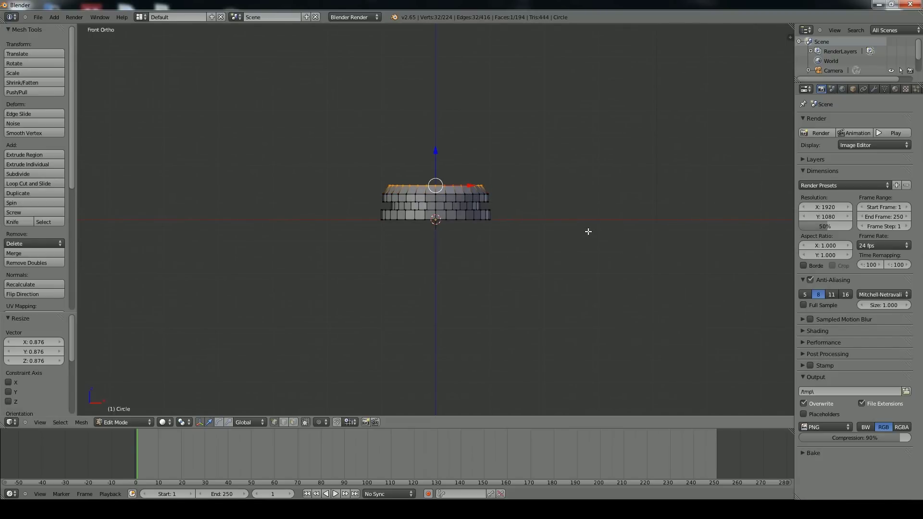
# Extrude the top face upward about 0.11 and scale it by about 1.05 to flare it slightly outward.
pyautogui.press('e')
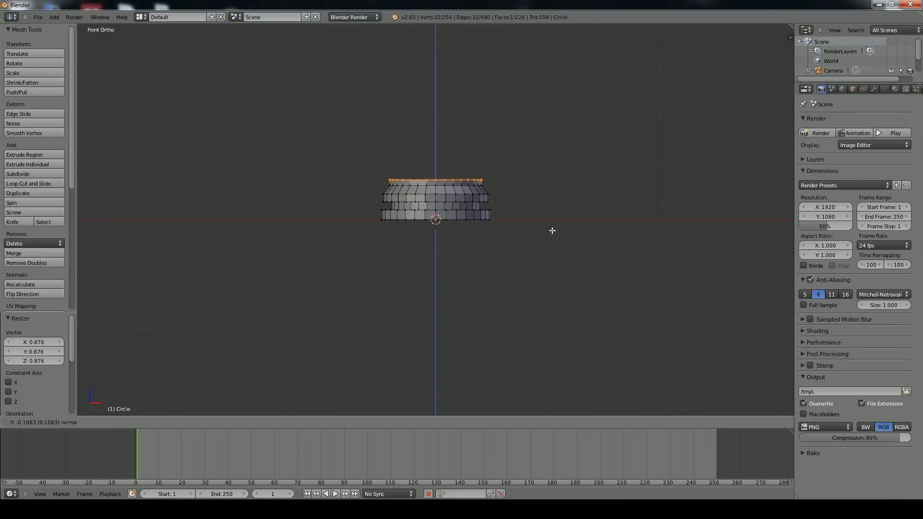
pyautogui.click(553, 231)
pyautogui.press('s')
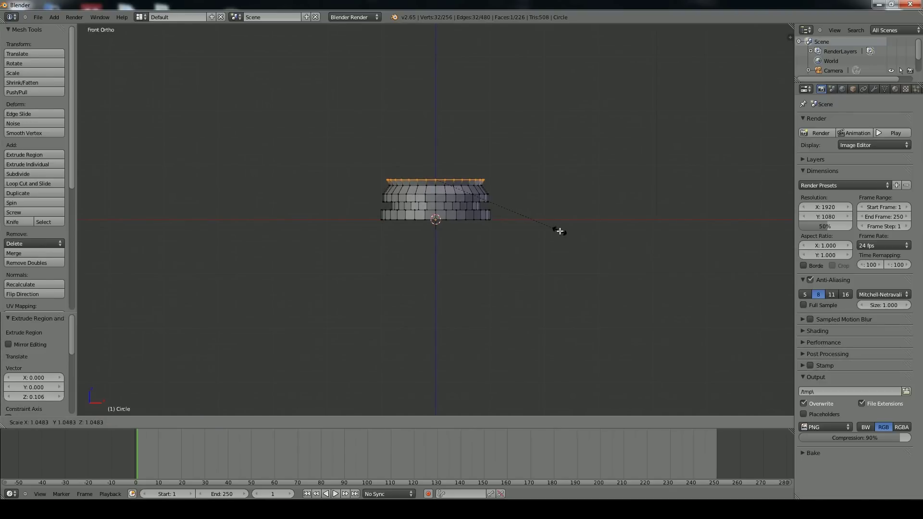
pyautogui.click(560, 231)
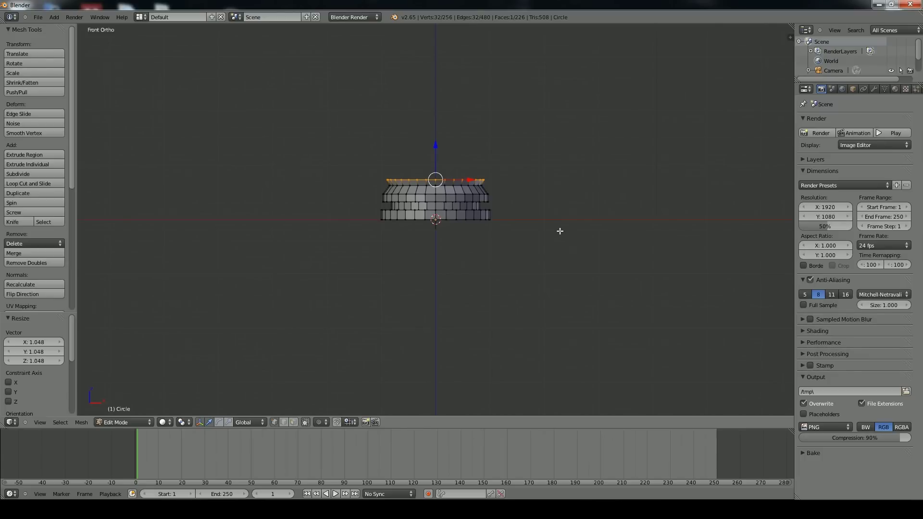
# Extrude the top face upward about 0.09 and scale it by about 0.89 to narrow the rim.
pyautogui.press('e')
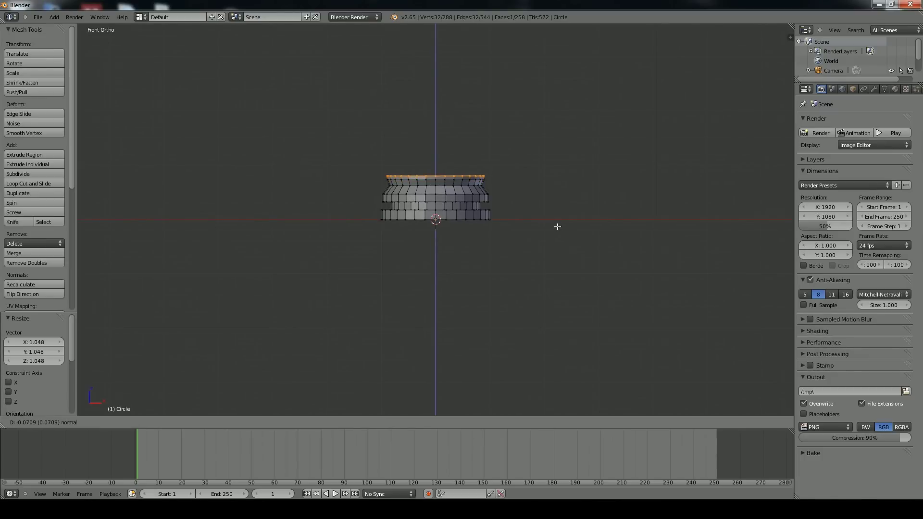
pyautogui.click(559, 226)
pyautogui.press('s')
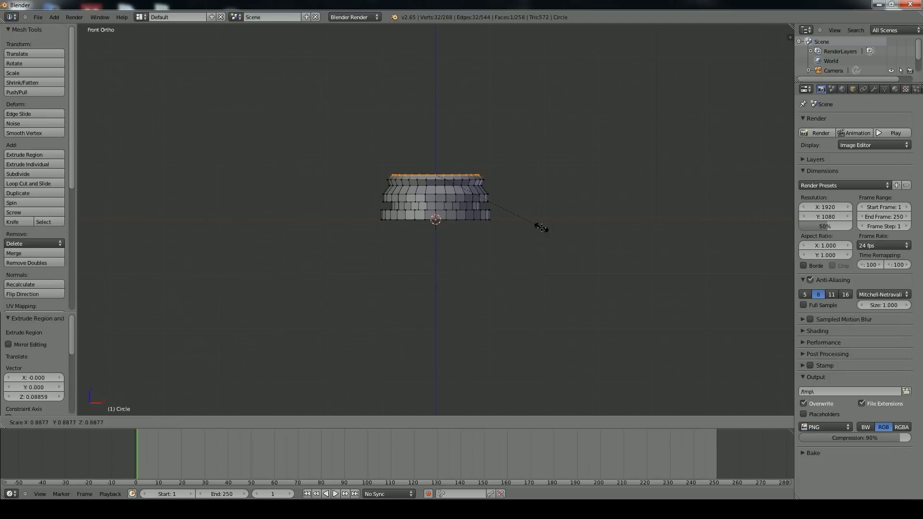
pyautogui.click(541, 226)
# Extrude the top face upward about 0.06 and scale it by about 1.03 to add a thin lip.
pyautogui.press('e')
pyautogui.click(544, 225)
pyautogui.press('s')
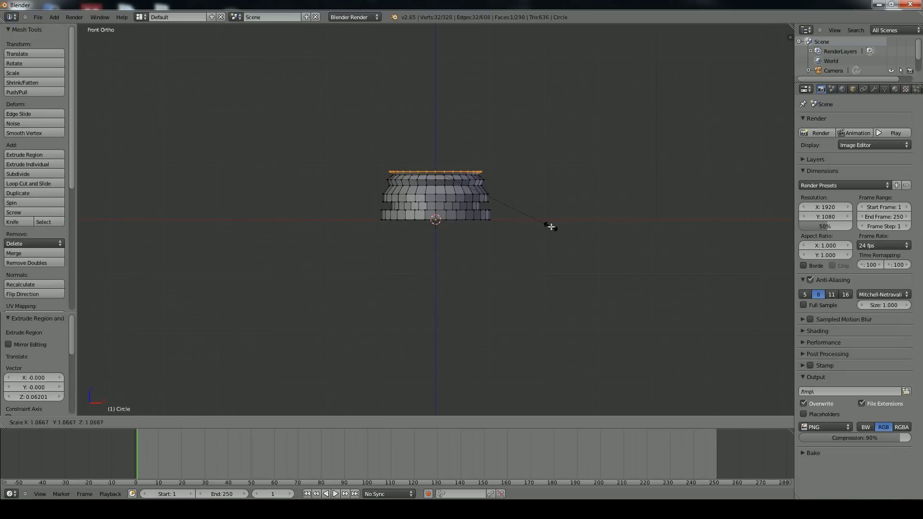
pyautogui.click(546, 228)
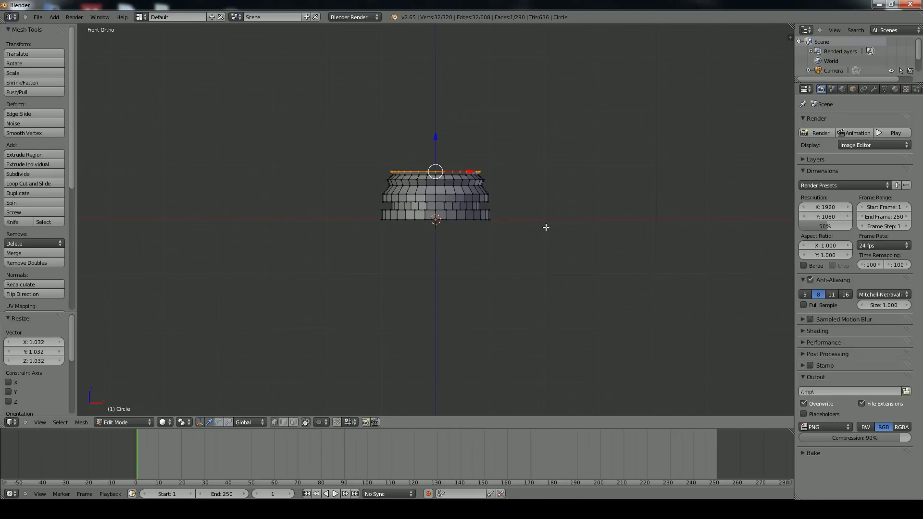
# Extrude the top face upward about 0.07 and scale it by about 0.94 to close off the stepped base.
pyautogui.press('e')
pyautogui.click(544, 225)
pyautogui.press('s')
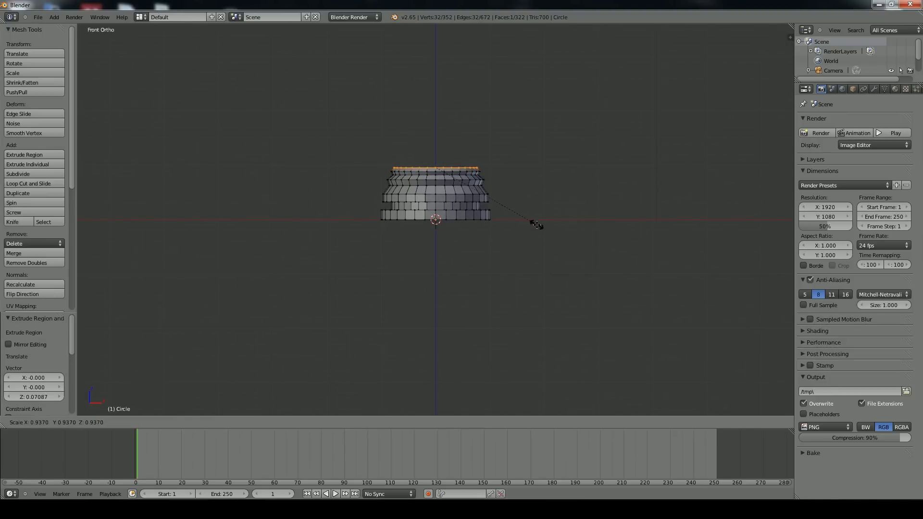
pyautogui.click(537, 225)
# Extrude the top face upward about 0.92 and scale it by about 0.84 to start a tapering body above the base.
pyautogui.keyDown('shift'); pyautogui.scroll(1, 551, 239); pyautogui.keyUp('shift')
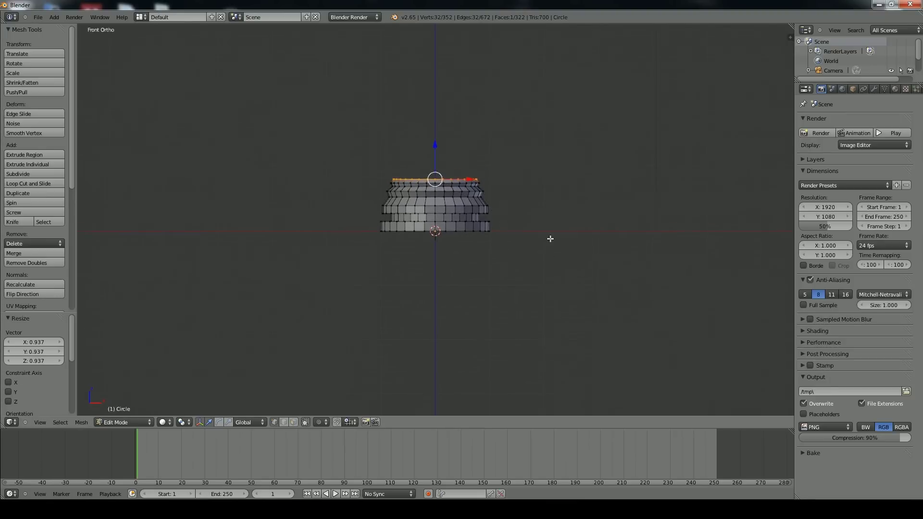
pyautogui.keyDown('shift'); pyautogui.scroll(3, 551, 239); pyautogui.keyUp('shift')
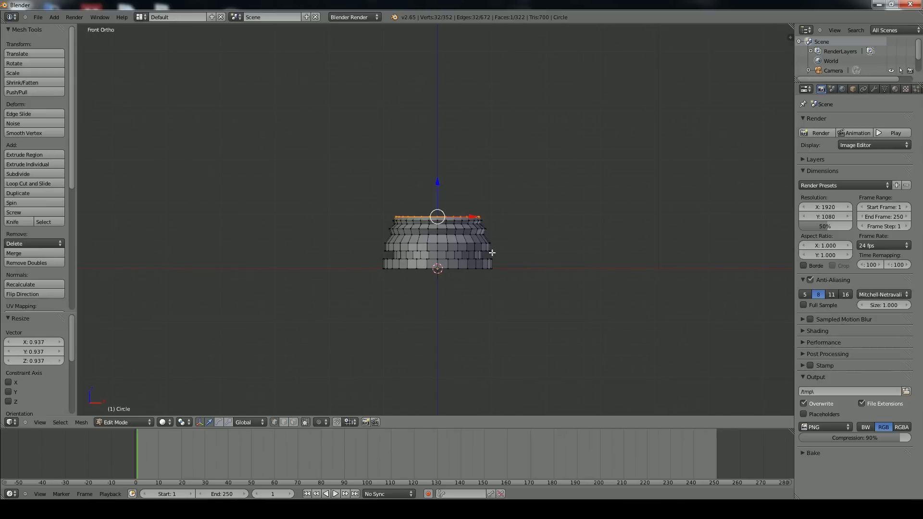
pyautogui.press('e')
pyautogui.click(488, 202)
pyautogui.press('s')
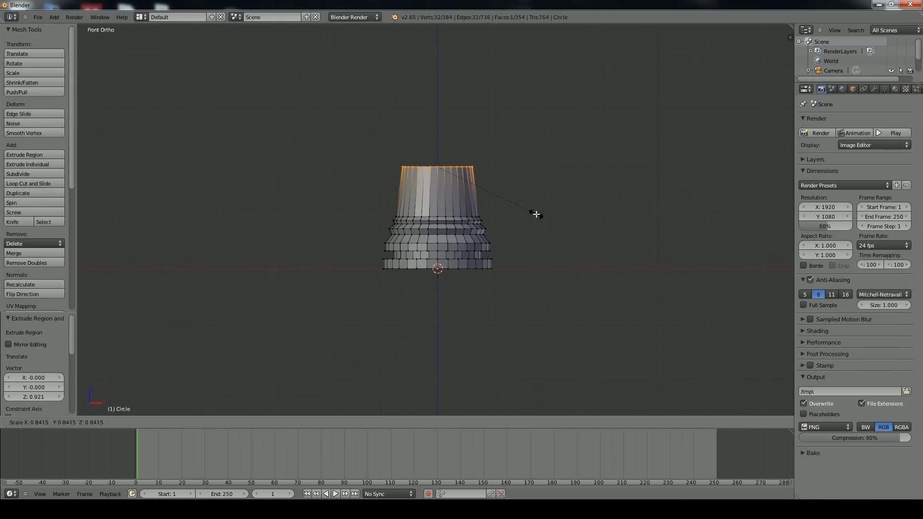
pyautogui.click(536, 215)
# Extrude the body's top face upward about 0.79 and scale it by about 0.92 to continue the taper.
pyautogui.press('e')
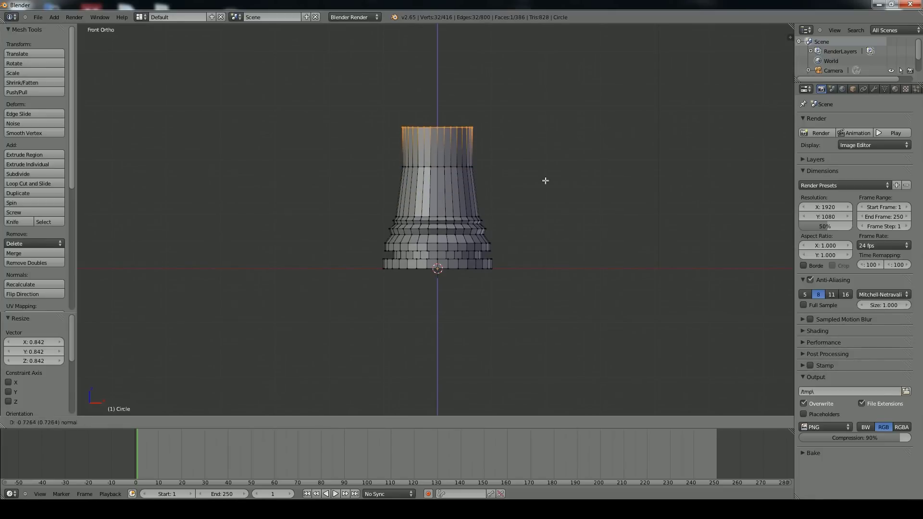
pyautogui.click(546, 179)
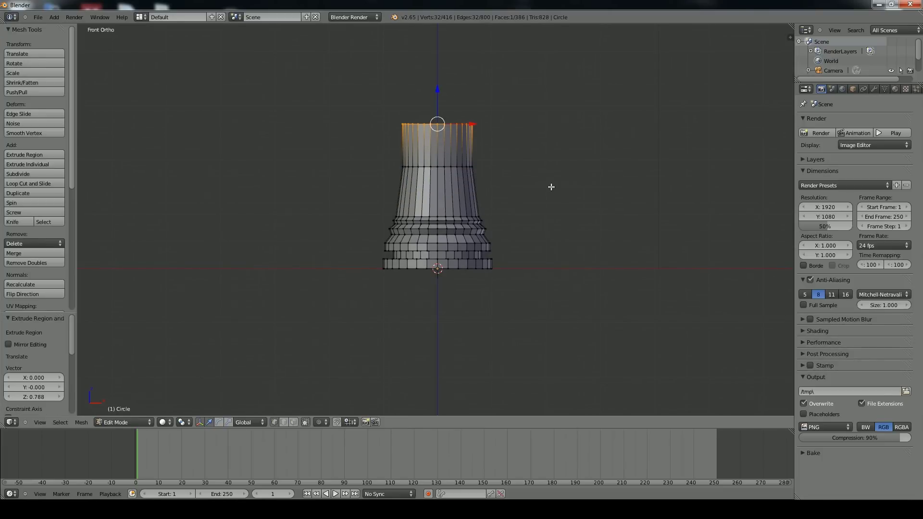
pyautogui.press('s')
pyautogui.click(537, 186)
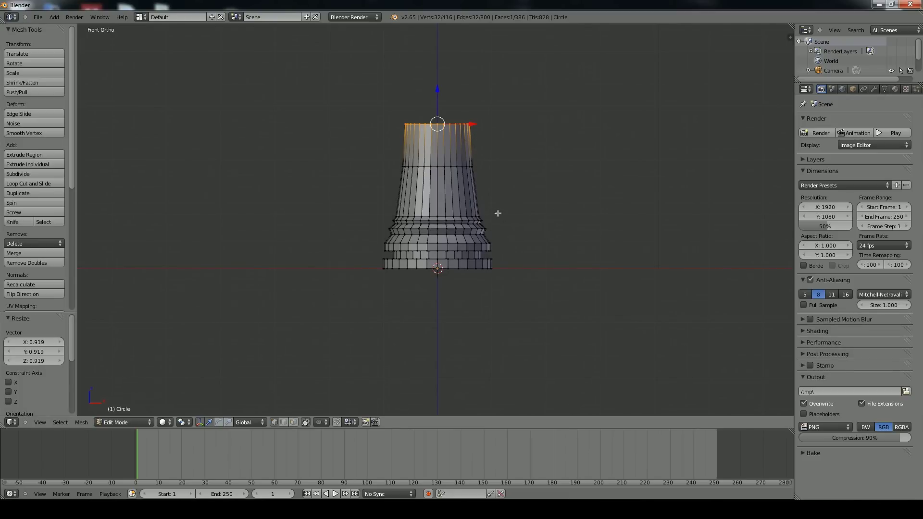
pyautogui.keyDown('shift'); pyautogui.moveTo(487, 181); pyautogui.dragTo(491, 248, button='middle'); pyautogui.keyUp('shift')
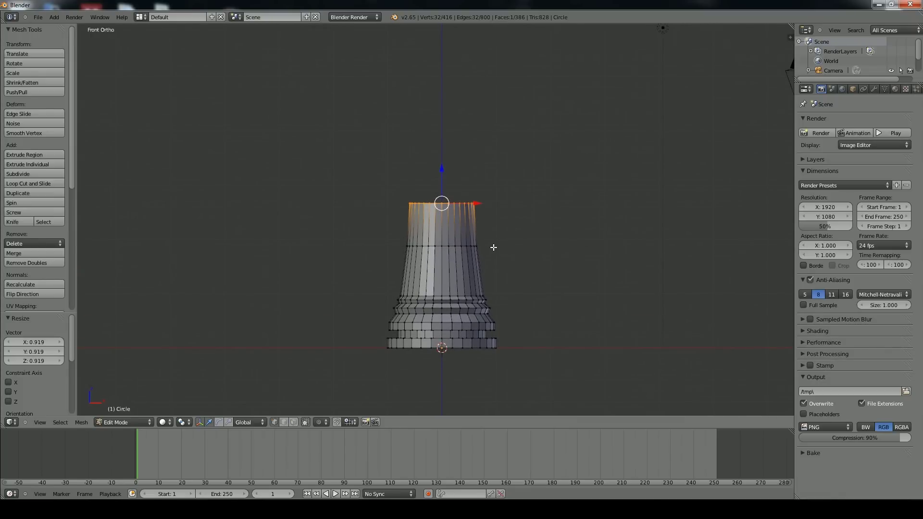
# Extrude the body's top face upward about 0.07 and scale it by about 1.07 to start a flared collar.
pyautogui.press('e')
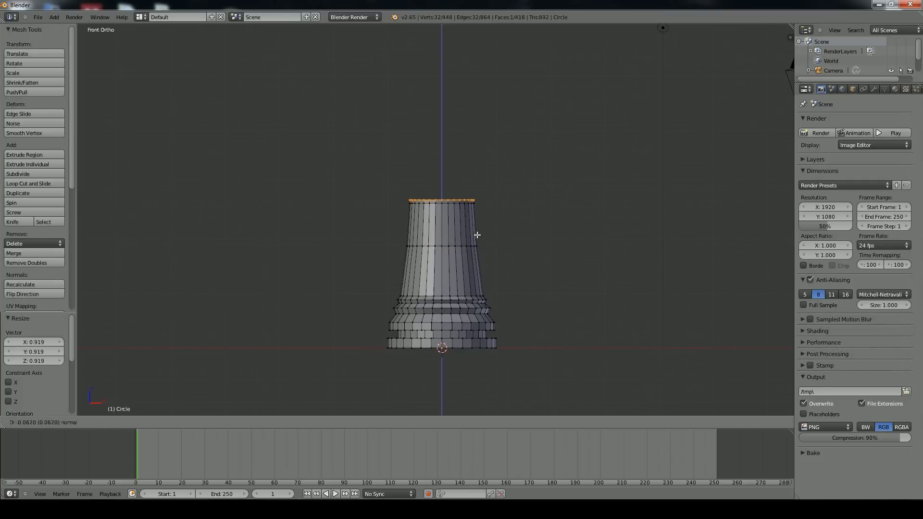
pyautogui.click(478, 233)
pyautogui.press('s')
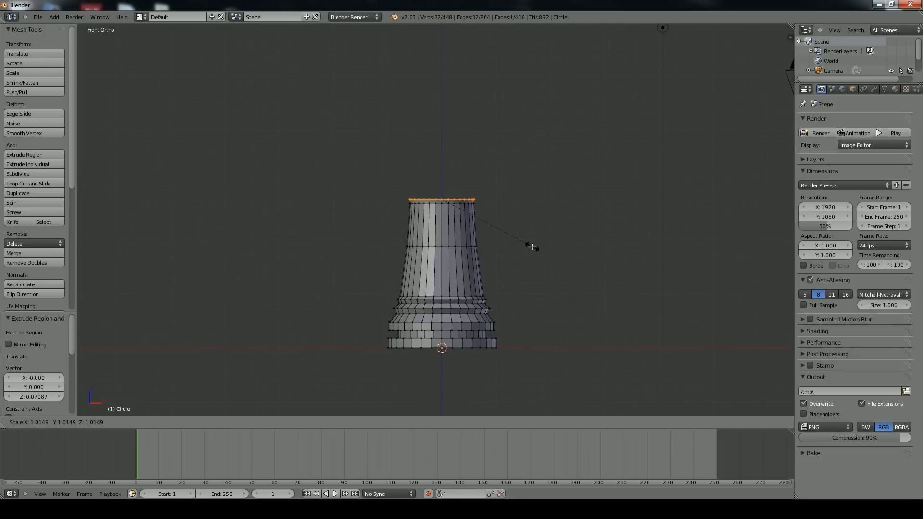
pyautogui.click(537, 248)
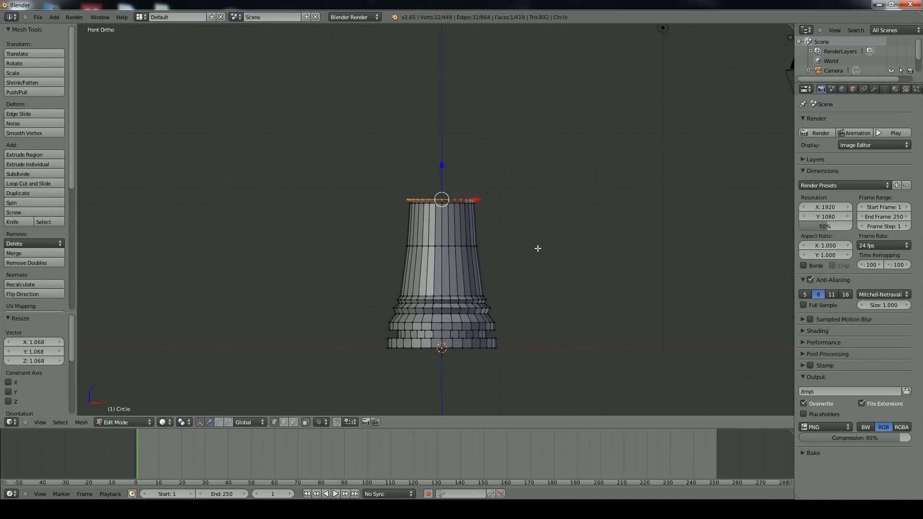
# Extrude the collar's top face upward about 0.11, then extrude it again slightly and scale it by about 1.02.
pyautogui.press('e')
pyautogui.click(537, 244)
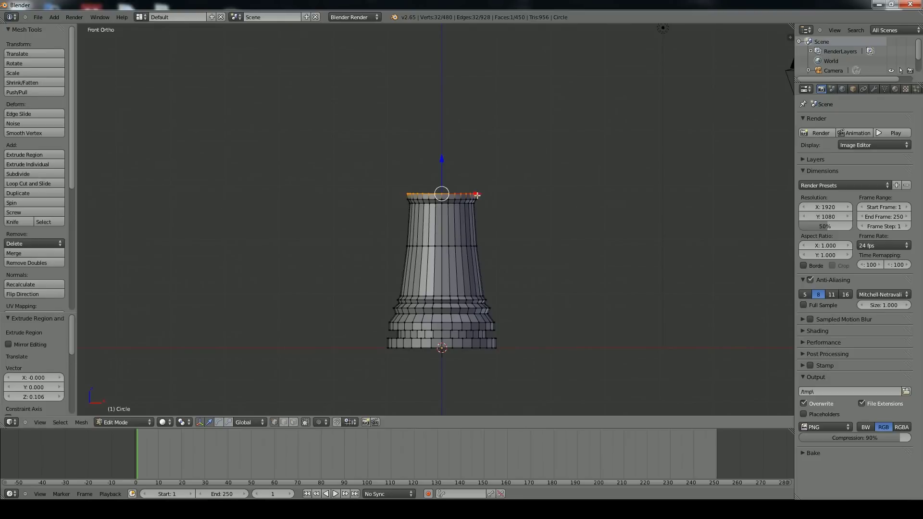
pyautogui.press('e')
pyautogui.click(501, 243)
pyautogui.press('s')
pyautogui.click(502, 243)
# Extrude the top face upward about 0.04 and scale it by about 1.07 to widen the collar.
pyautogui.press('e')
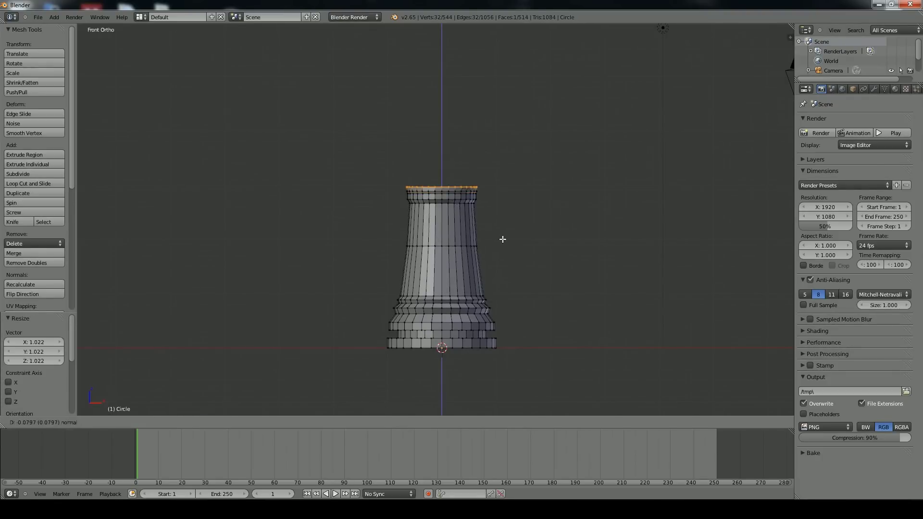
pyautogui.click(501, 241)
pyautogui.press('s')
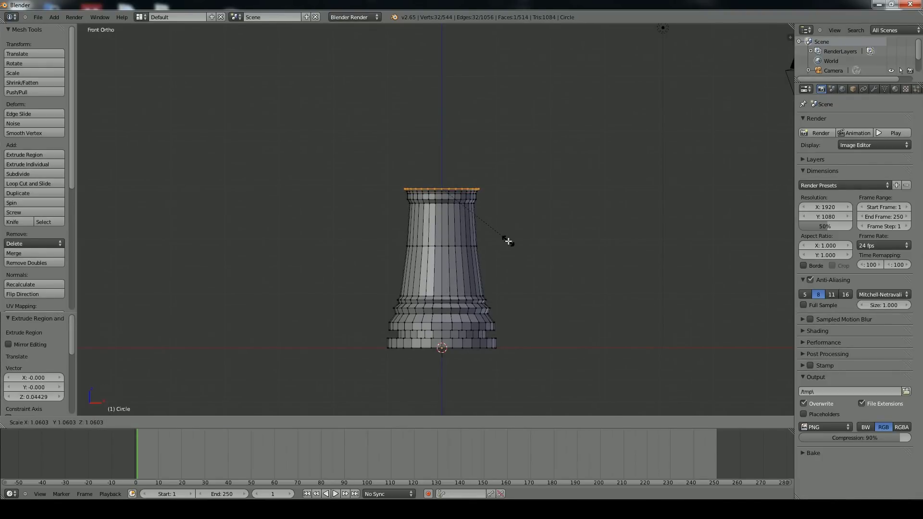
pyautogui.click(509, 242)
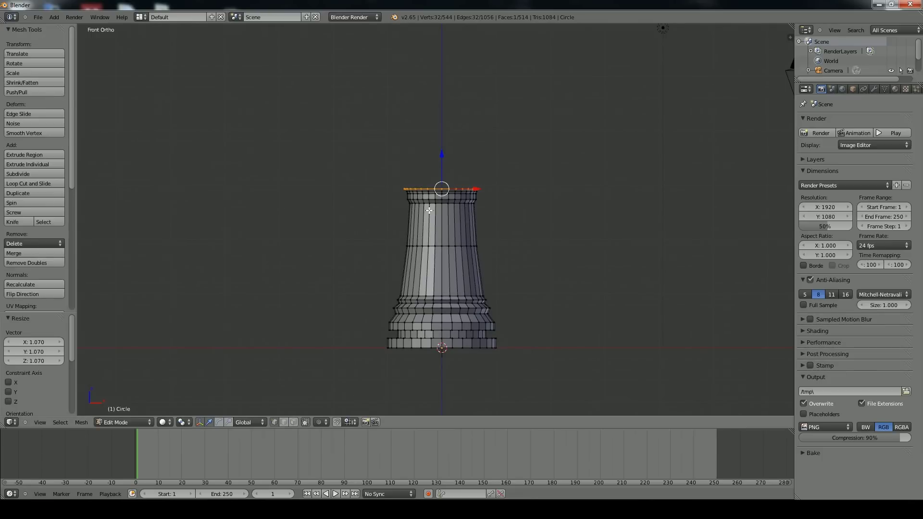
# Extrude the top face upward about 0.04 and scale it by about 1.12 to flare the collar further.
pyautogui.press('e')
pyautogui.click(497, 226)
pyautogui.press('s')
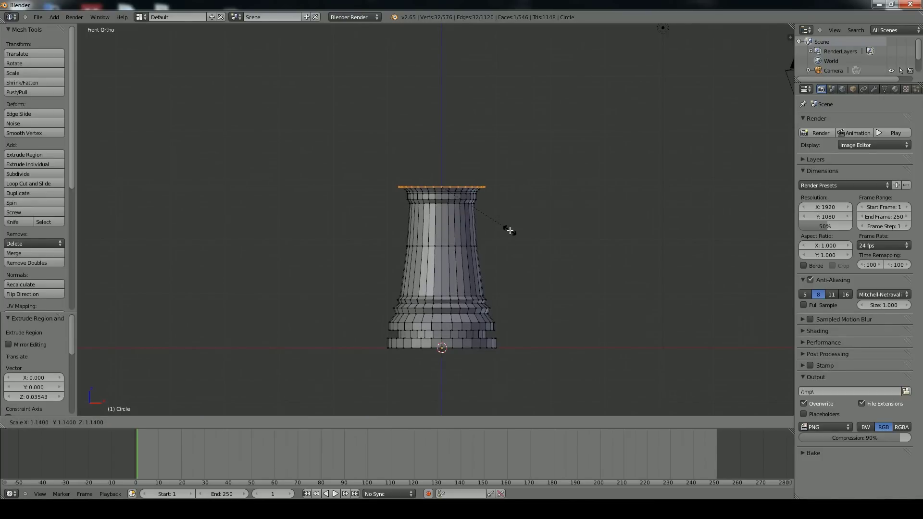
pyautogui.click(508, 230)
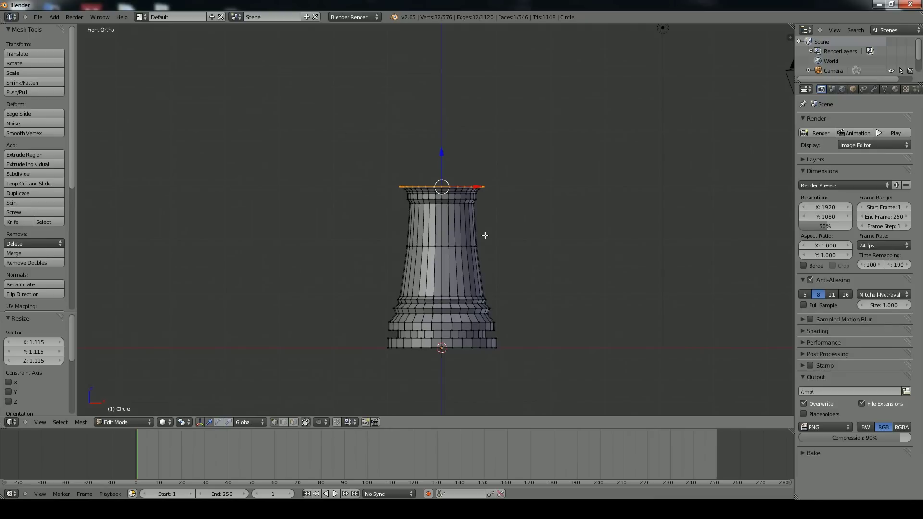
# Extrude the top face upward about 0.10, then another 0.11 and scale it by about 0.86 to bevel the collar inward.
pyautogui.press('e')
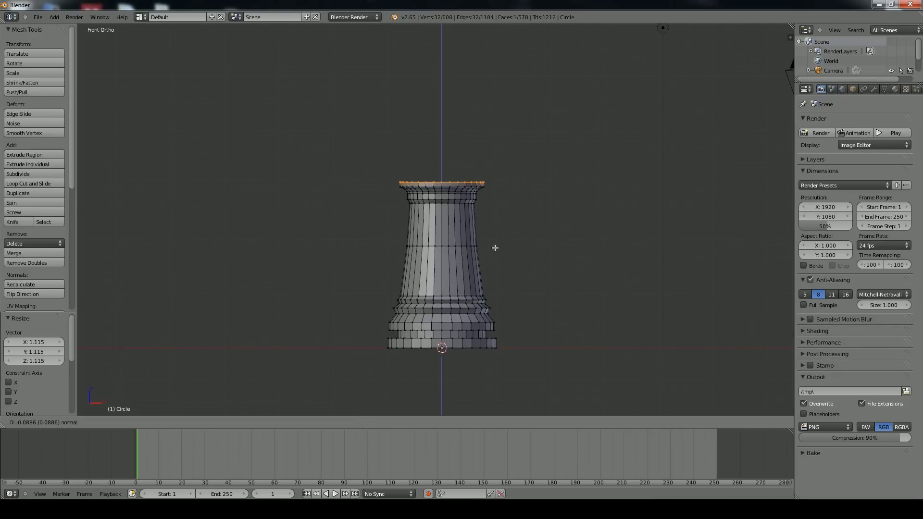
pyautogui.click(496, 248)
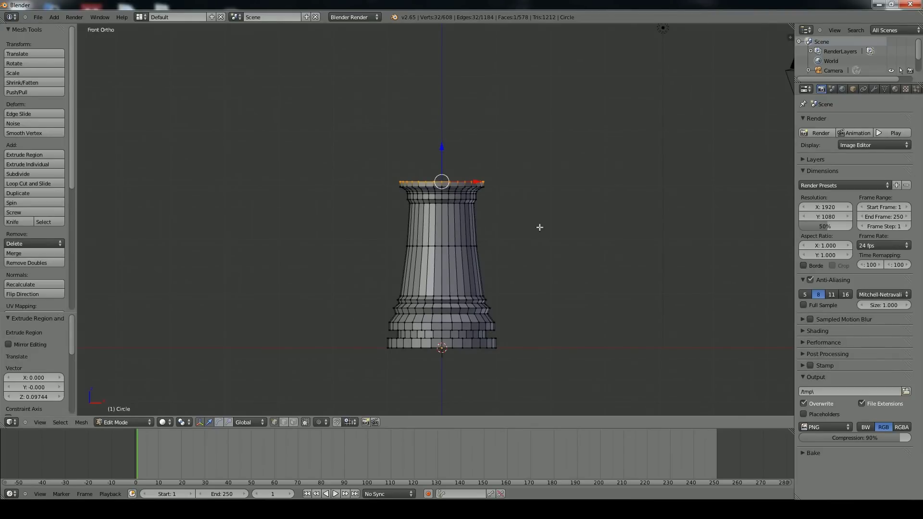
pyautogui.press('e')
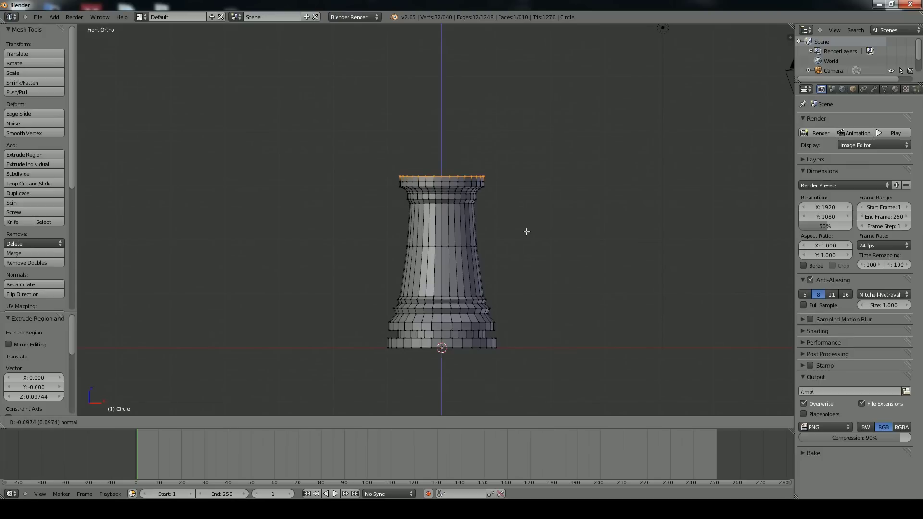
pyautogui.click(528, 229)
pyautogui.press('s')
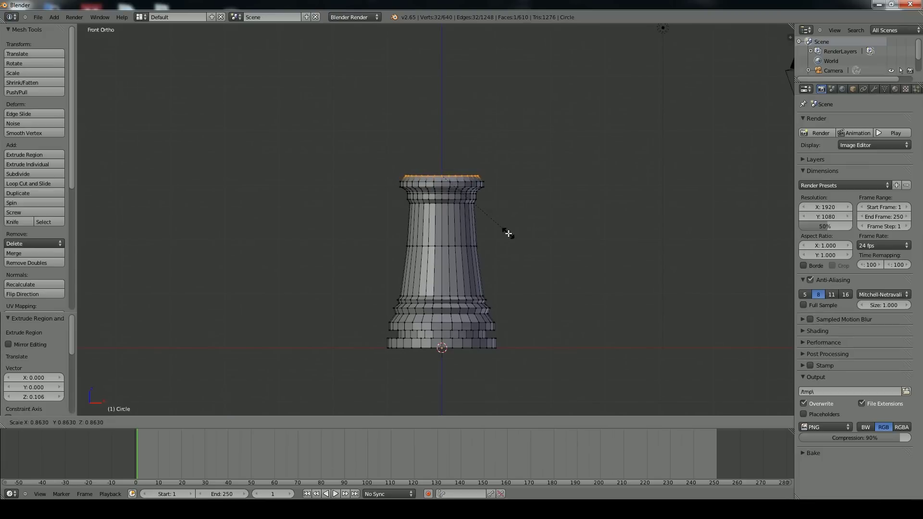
pyautogui.click(508, 233)
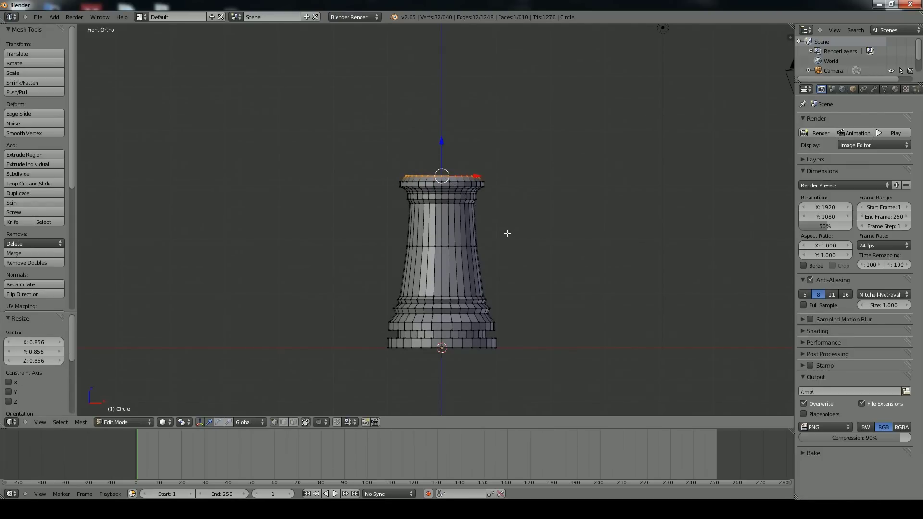
# Extrude the top face upward about 0.10, scale it by about 1.07 and raise it another 0.09 to form the head.
pyautogui.press('e')
pyautogui.click(507, 229)
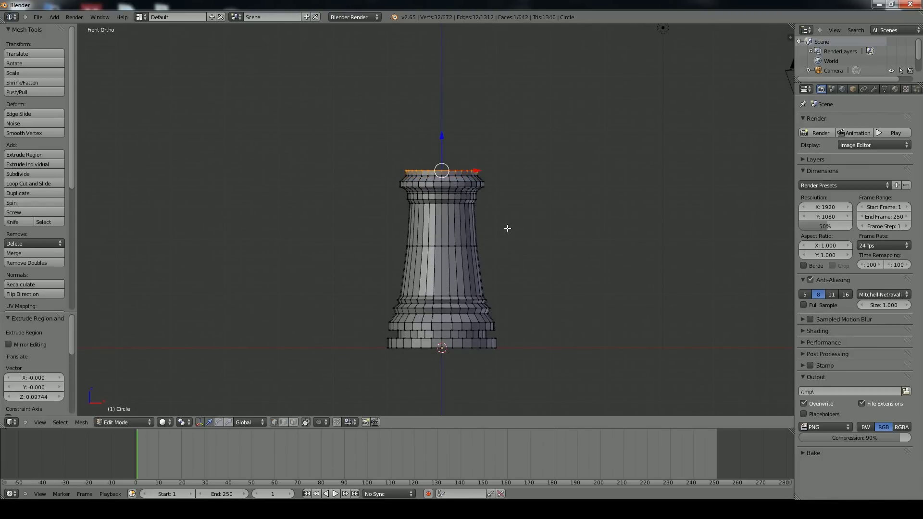
pyautogui.press('s')
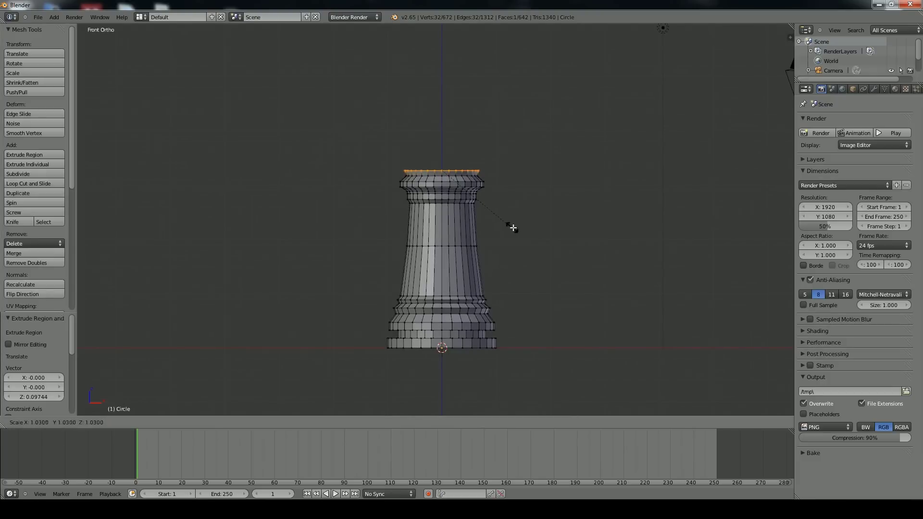
pyautogui.click(516, 227)
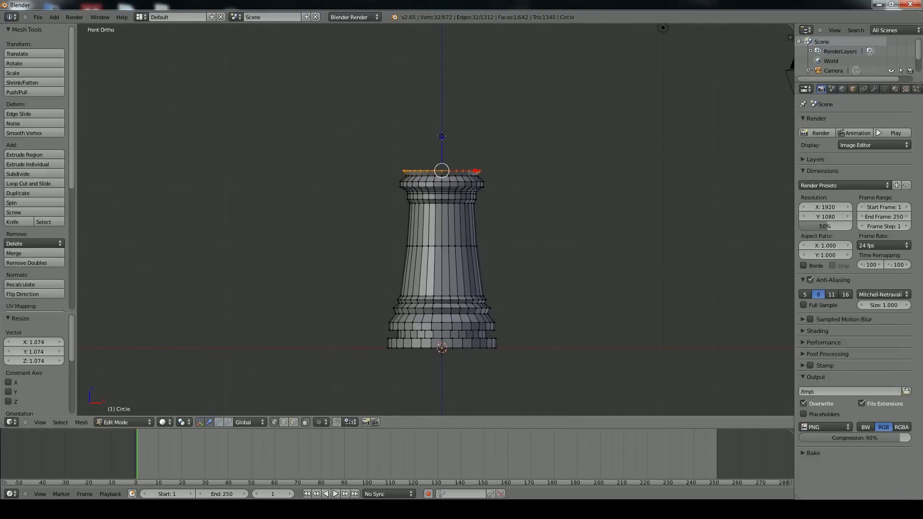
pyautogui.press('e')
pyautogui.click(442, 131)
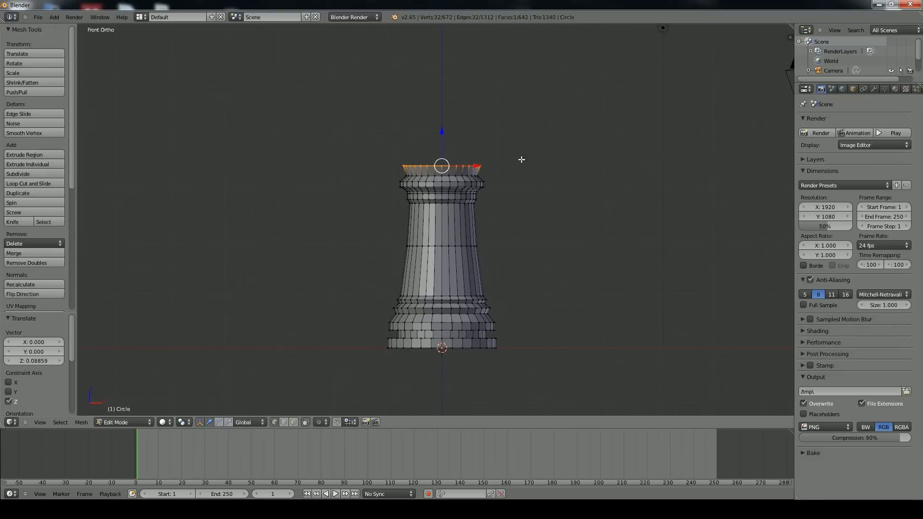
# Extrude the top face in place and scale it to about 0.58 to create an inner circle surrounded by a ring of faces.
pyautogui.moveTo(517, 184); pyautogui.dragTo(513, 218, button='middle')
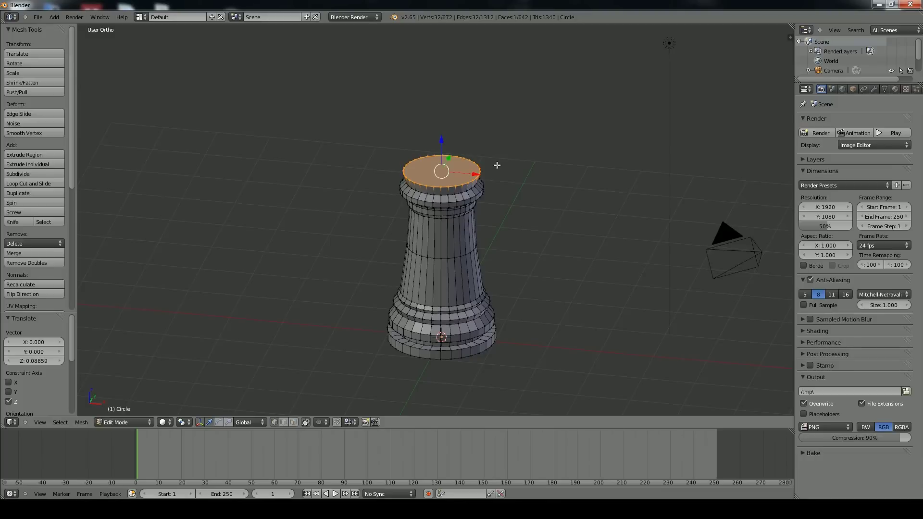
pyautogui.press('e')
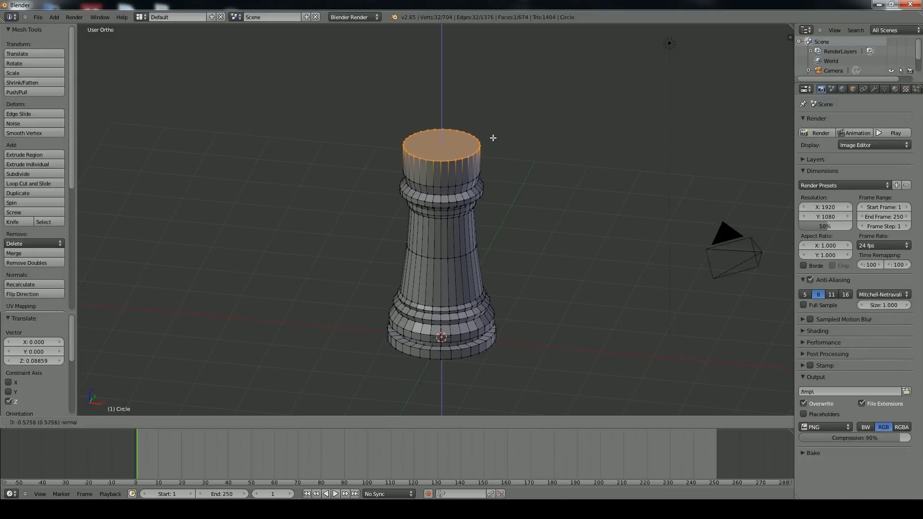
pyautogui.rightClick(495, 137)
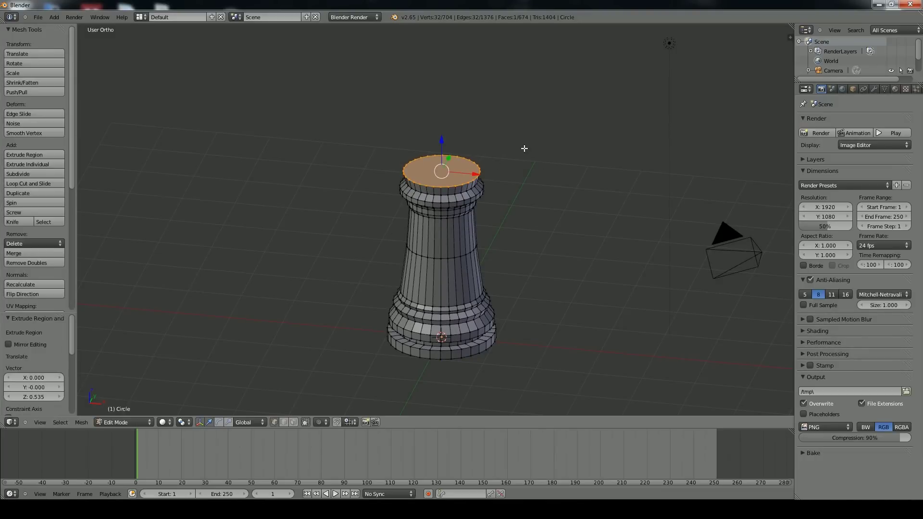
pyautogui.press('s')
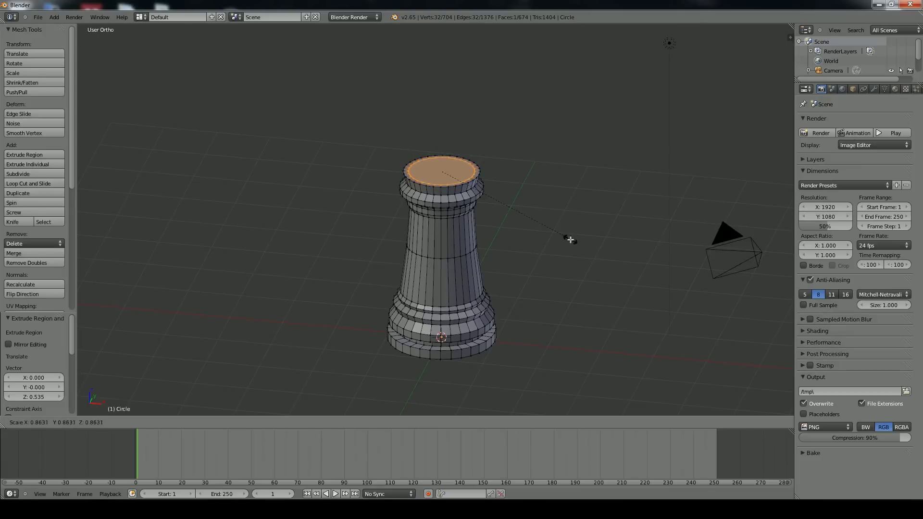
pyautogui.click(523, 228)
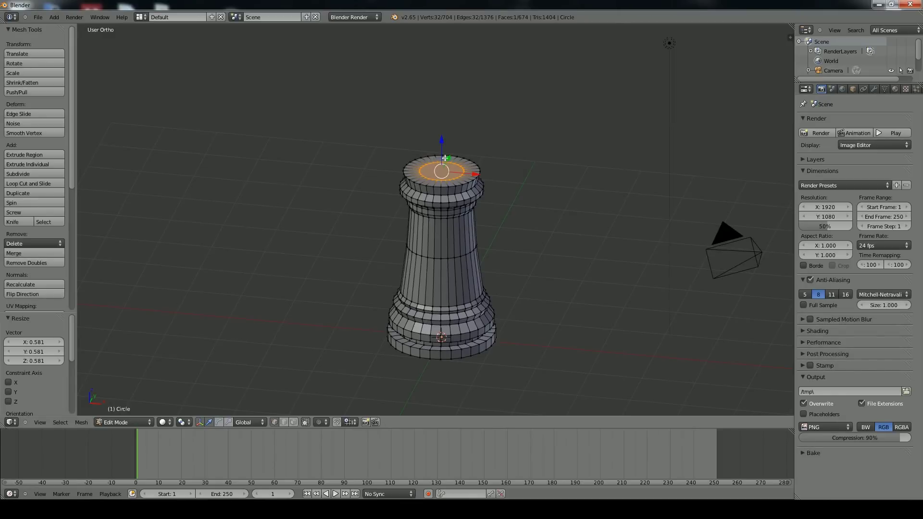
# In face select mode, extrude 24 outer ring faces upward as eight battlements of three faces each, skipping one face between groups, and return to Object Mode.
pyautogui.moveTo(495, 313); pyautogui.dragTo(538, 320, button='middle')
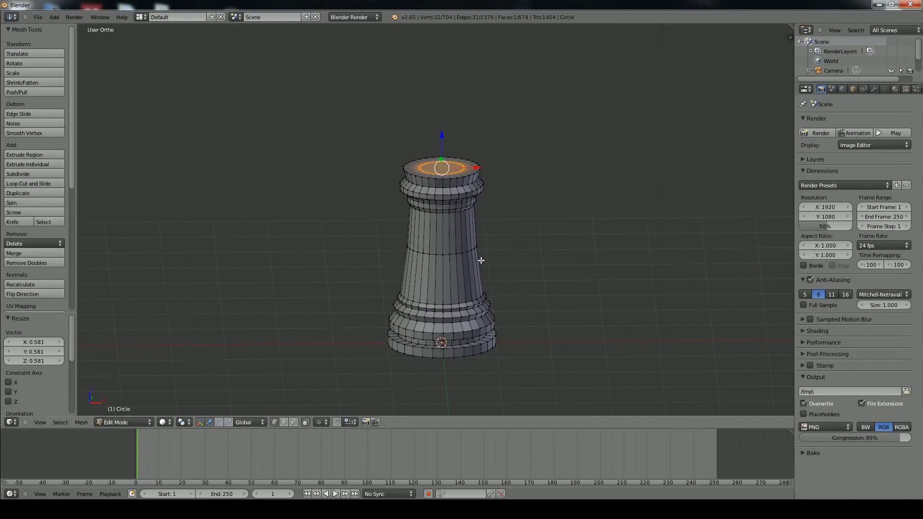
pyautogui.moveTo(462, 234); pyautogui.dragTo(448, 251, button='middle')
pyautogui.scroll(2, 432, 266)
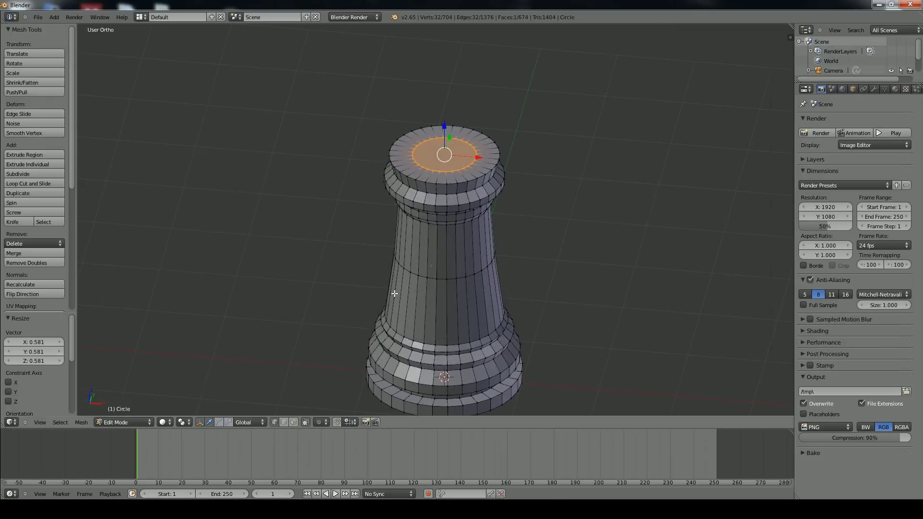
pyautogui.click(294, 422)
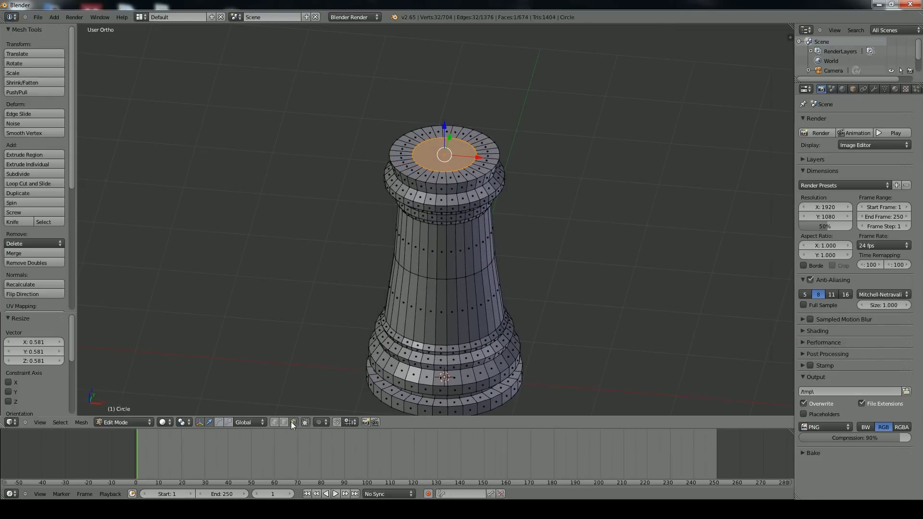
pyautogui.rightClick(435, 180)
pyautogui.keyDown('shift'); pyautogui.rightClick(426, 176); pyautogui.keyUp('shift')
pyautogui.keyDown('shift'); pyautogui.rightClick(419, 175); pyautogui.keyUp('shift')
pyautogui.keyDown('shift'); pyautogui.rightClick(406, 167); pyautogui.keyUp('shift')
pyautogui.keyDown('shift'); pyautogui.rightClick(405, 160); pyautogui.keyUp('shift')
pyautogui.keyDown('shift'); pyautogui.rightClick(404, 154); pyautogui.keyUp('shift')
pyautogui.keyDown('shift'); pyautogui.rightClick(402, 146); pyautogui.keyUp('shift')
pyautogui.keyDown('shift'); pyautogui.rightClick(405, 143); pyautogui.keyUp('shift')
pyautogui.keyDown('shift'); pyautogui.rightClick(411, 141); pyautogui.keyUp('shift')
pyautogui.keyDown('shift'); pyautogui.rightClick(422, 135); pyautogui.keyUp('shift')
pyautogui.keyDown('shift'); pyautogui.rightClick(430, 132); pyautogui.keyUp('shift')
pyautogui.keyDown('shift'); pyautogui.rightClick(438, 131); pyautogui.keyUp('shift')
pyautogui.keyDown('shift'); pyautogui.rightClick(454, 131); pyautogui.keyUp('shift')
pyautogui.keyDown('shift'); pyautogui.rightClick(464, 133); pyautogui.keyUp('shift')
pyautogui.keyDown('shift'); pyautogui.rightClick(472, 137); pyautogui.keyUp('shift')
pyautogui.keyDown('shift'); pyautogui.rightClick(480, 143); pyautogui.keyUp('shift')
pyautogui.keyDown('shift'); pyautogui.rightClick(483, 148); pyautogui.keyUp('shift')
pyautogui.keyDown('shift'); pyautogui.rightClick(486, 151); pyautogui.keyUp('shift')
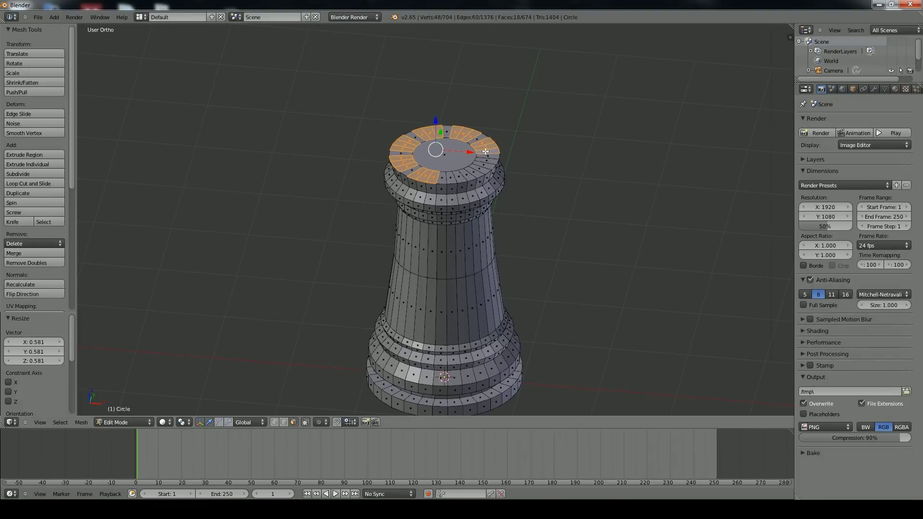
pyautogui.keyDown('shift'); pyautogui.rightClick(488, 164); pyautogui.keyUp('shift')
pyautogui.keyDown('shift'); pyautogui.rightClick(483, 167); pyautogui.keyUp('shift')
pyautogui.keyDown('shift'); pyautogui.rightClick(477, 172); pyautogui.keyUp('shift')
pyautogui.keyDown('shift'); pyautogui.rightClick(462, 178); pyautogui.keyUp('shift')
pyautogui.keyDown('shift'); pyautogui.rightClick(457, 179); pyautogui.keyUp('shift')
pyautogui.keyDown('shift'); pyautogui.rightClick(452, 180); pyautogui.keyUp('shift')
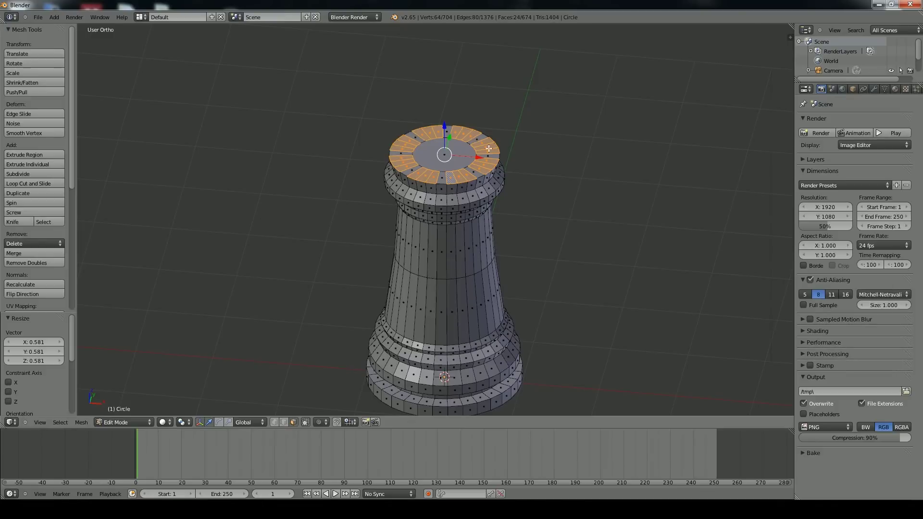
pyautogui.moveTo(507, 303); pyautogui.dragTo(525, 291, button='middle')
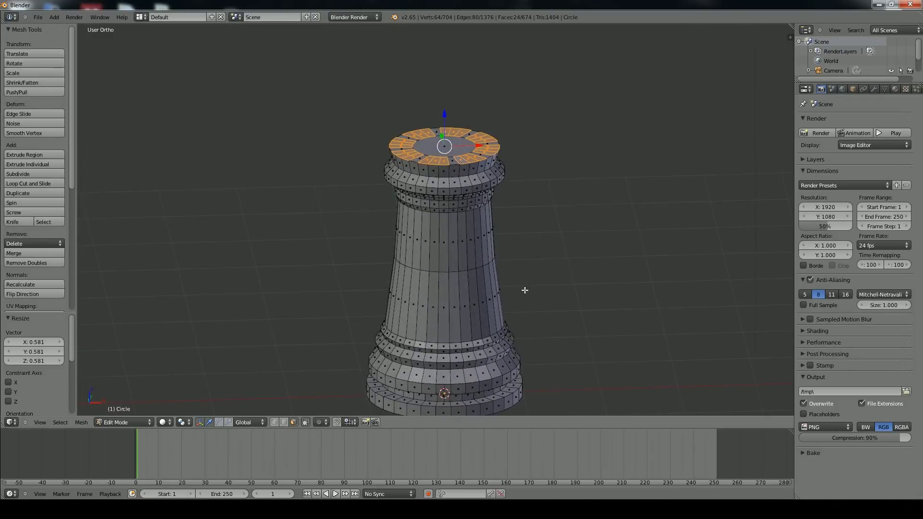
pyautogui.press('KP_1')
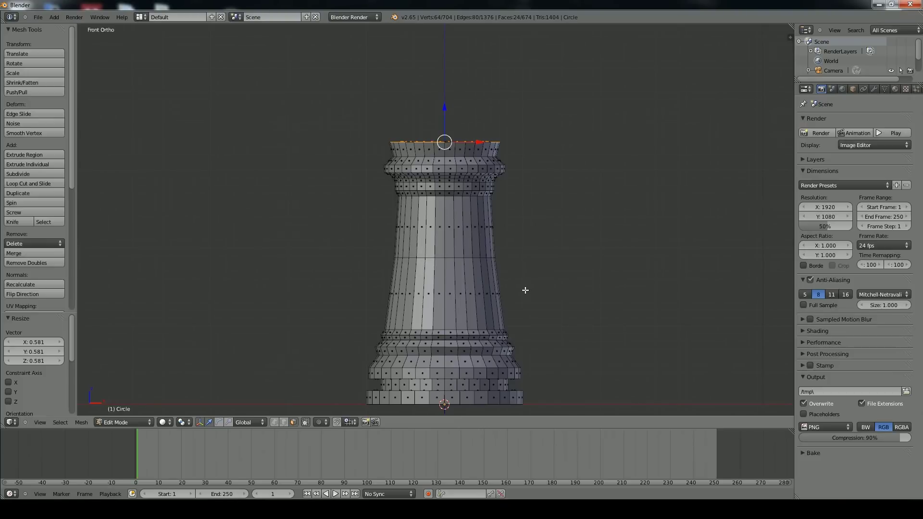
pyautogui.press('e')
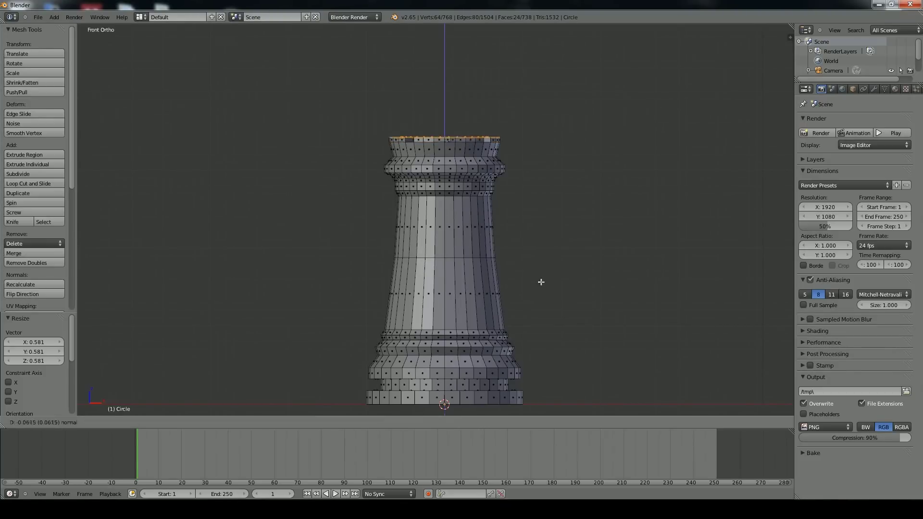
pyautogui.click(538, 256)
pyautogui.press('Tab')
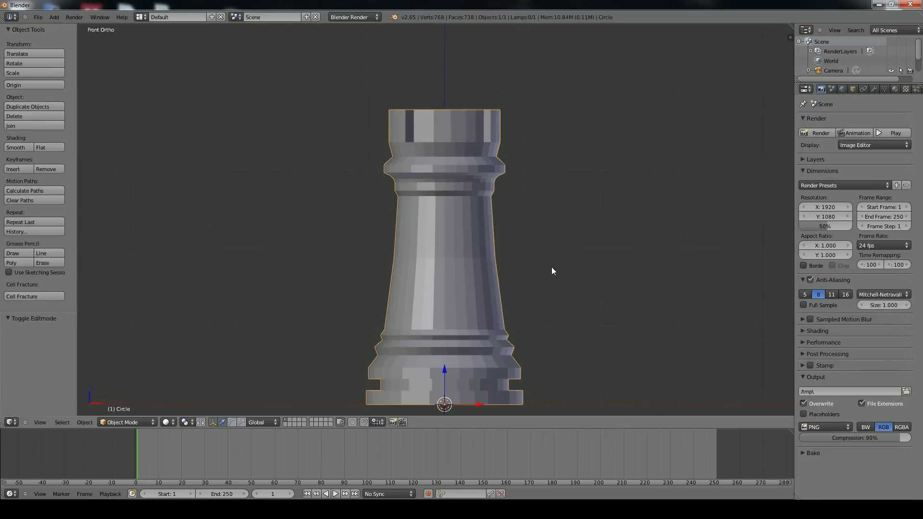
# Examine the battlemented rook from several angles in perspective view and show the 3D view's properties sidebar.
pyautogui.moveTo(552, 267); pyautogui.dragTo(542, 297, button='middle')
pyautogui.scroll(-2, 541, 295)
pyautogui.scroll(-1, 539, 297)
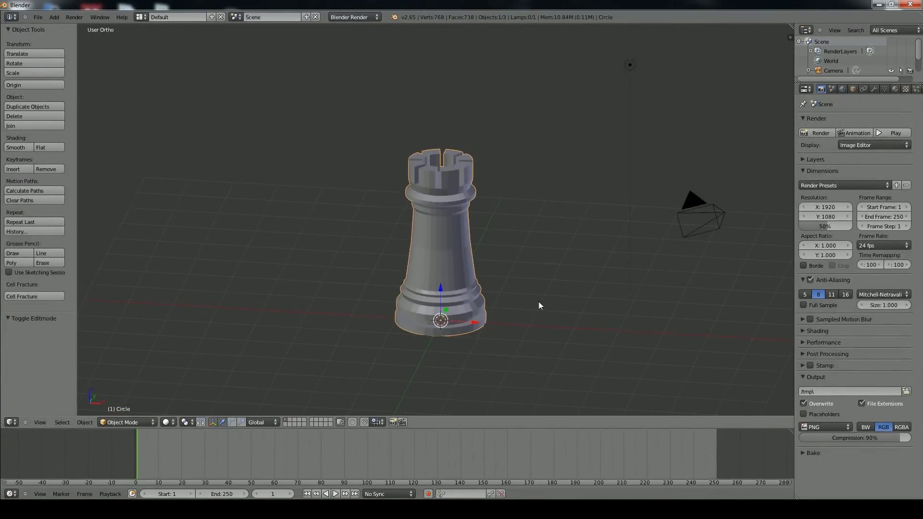
pyautogui.press('KP_5')
pyautogui.moveTo(539, 302); pyautogui.dragTo(520, 274, button='middle')
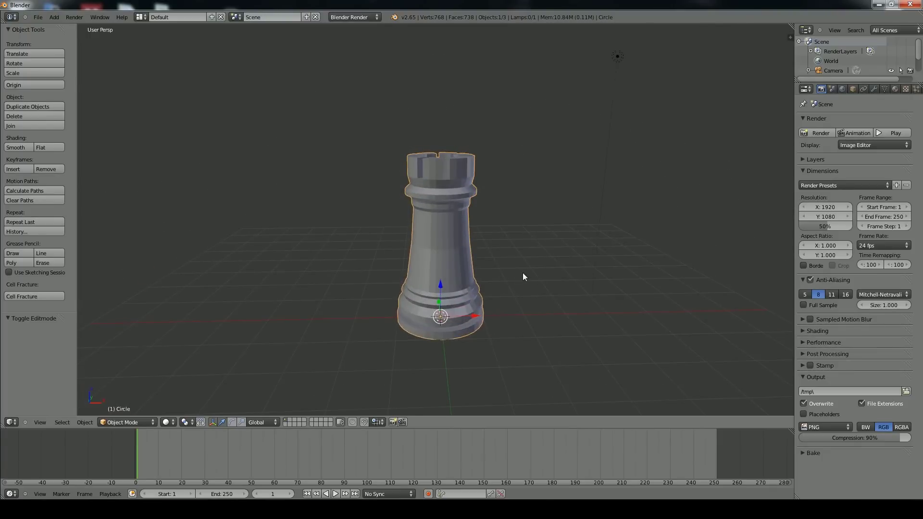
pyautogui.press('KP_5')
pyautogui.press('KP_5')
pyautogui.press('n')
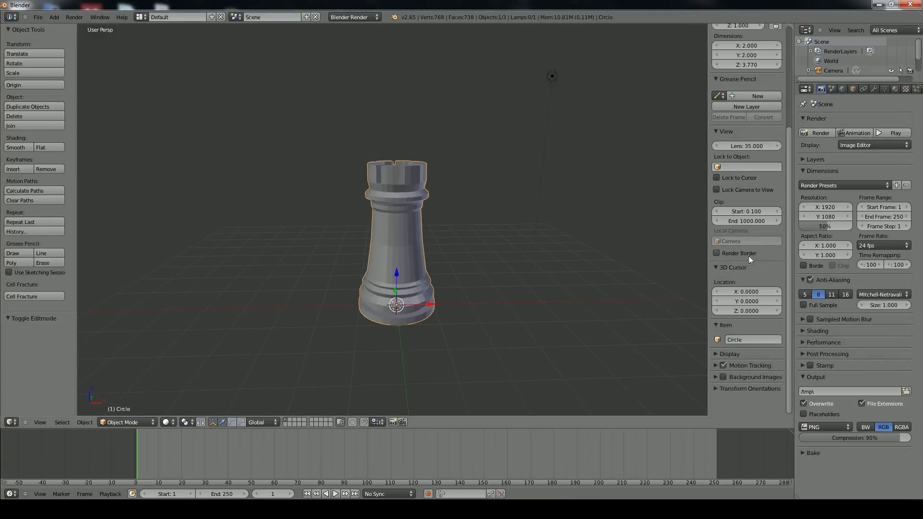
# Try smooth shading on the rook, examine the battlements up close and restore flat shading.
pyautogui.press('Tab')
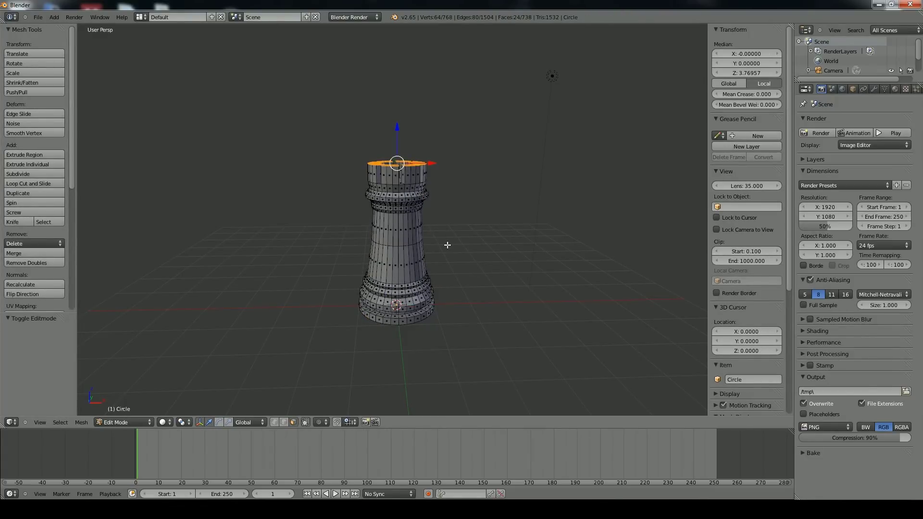
pyautogui.press('Tab')
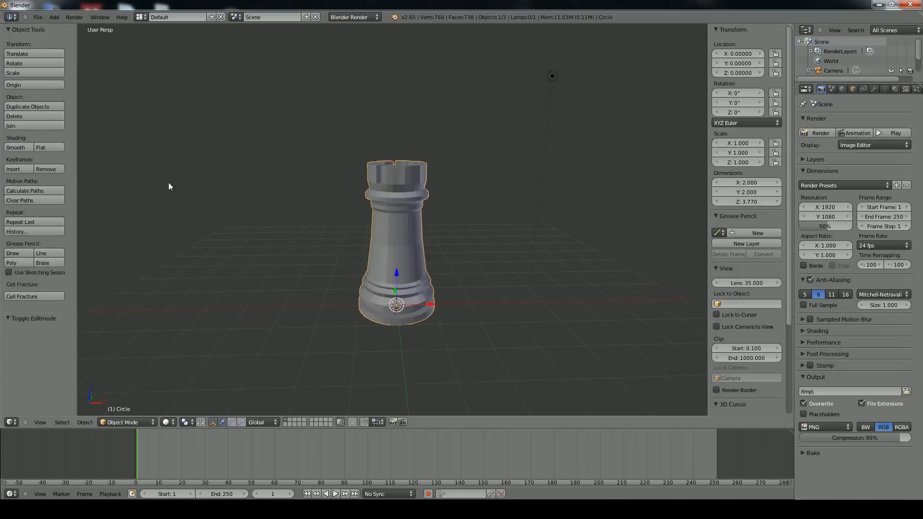
pyautogui.click(30, 149)
pyautogui.click(29, 149)
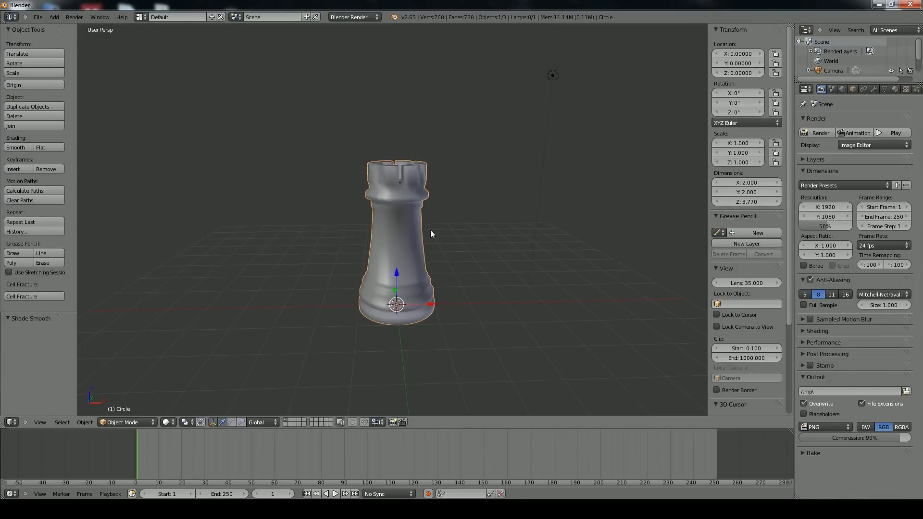
pyautogui.moveTo(431, 230); pyautogui.dragTo(404, 228, button='middle')
pyautogui.scroll(5, 398, 227)
pyautogui.scroll(3, 398, 228)
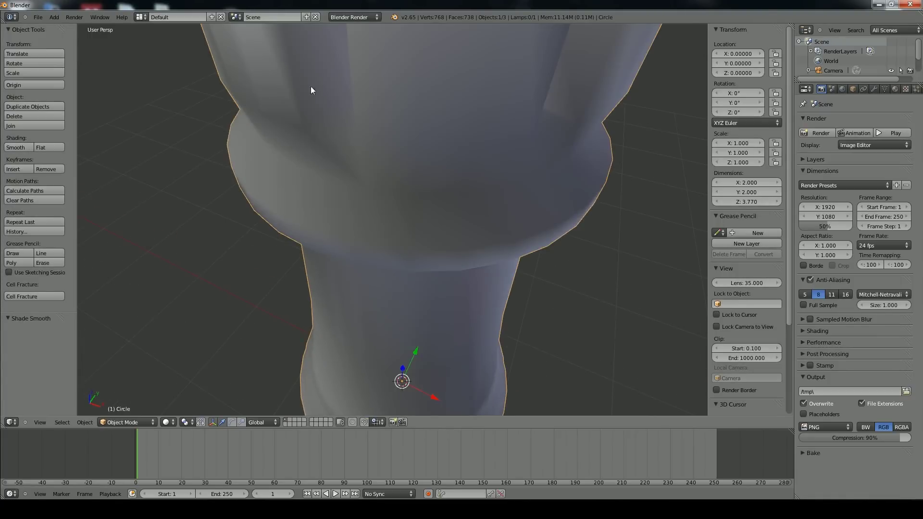
pyautogui.scroll(3, 319, 128)
pyautogui.moveTo(319, 128); pyautogui.dragTo(319, 120, button='middle')
pyautogui.scroll(-4, 319, 119)
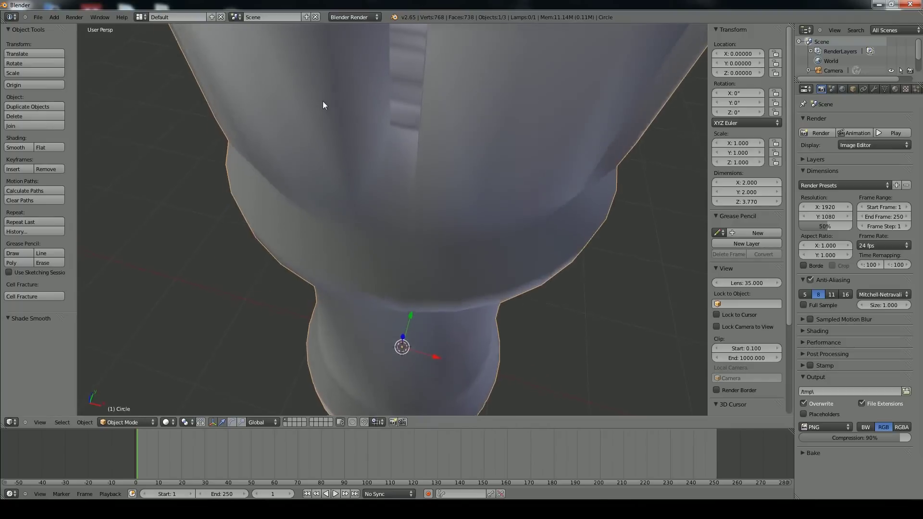
pyautogui.scroll(-5, 323, 101)
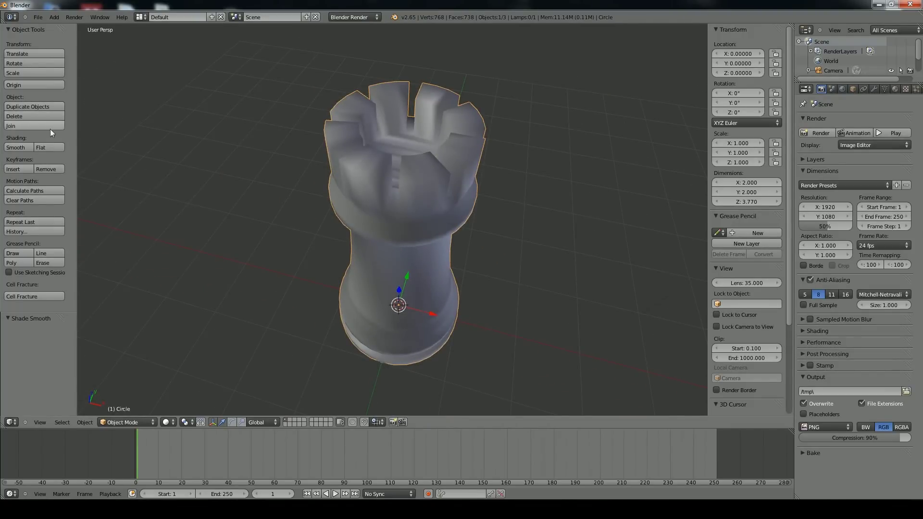
pyautogui.click(50, 147)
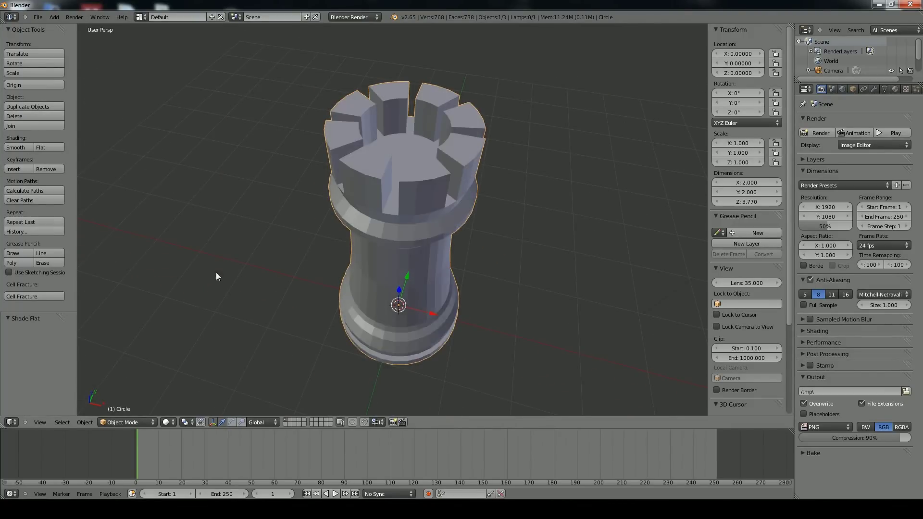
# In Edit Mode with vertex selection, set the mean crease of the battlements' top edges to 1.
pyautogui.moveTo(215, 272); pyautogui.dragTo(336, 292, button='middle')
pyautogui.scroll(-3, 336, 293)
pyautogui.press('Tab')
pyautogui.moveTo(461, 358); pyautogui.dragTo(447, 294, button='middle')
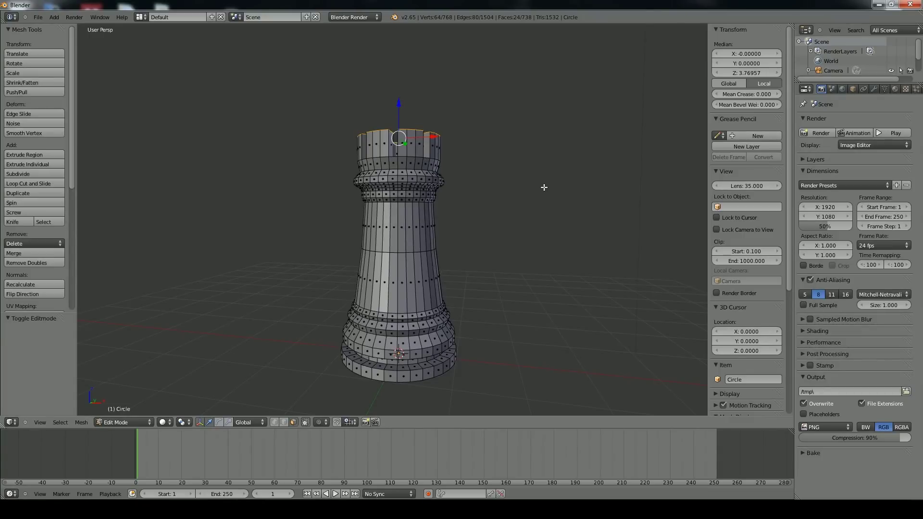
pyautogui.moveTo(443, 206); pyautogui.dragTo(431, 229, button='middle')
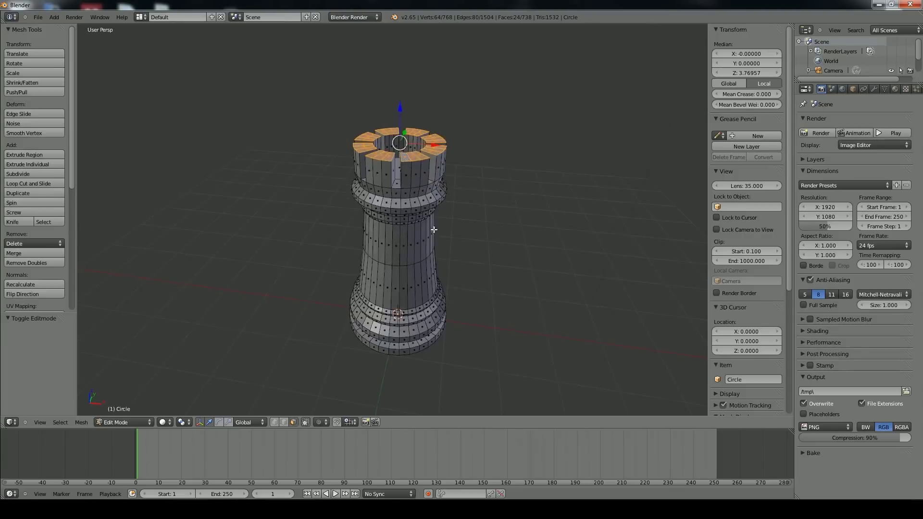
pyautogui.scroll(4, 436, 225)
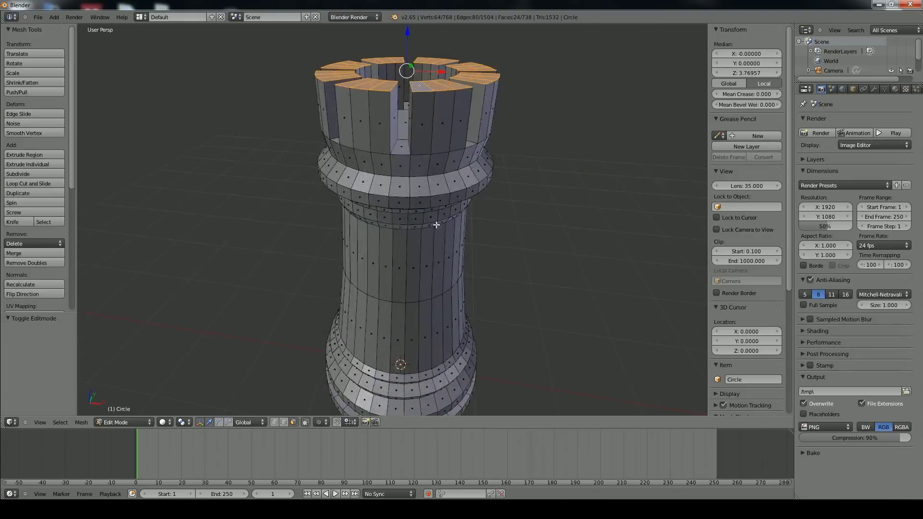
pyautogui.click(275, 423)
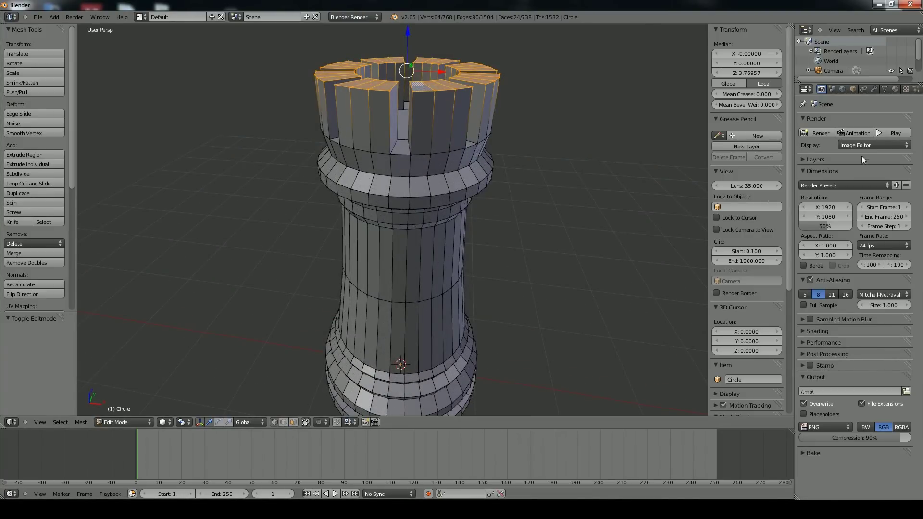
pyautogui.moveTo(747, 94); pyautogui.dragTo(774, 95)
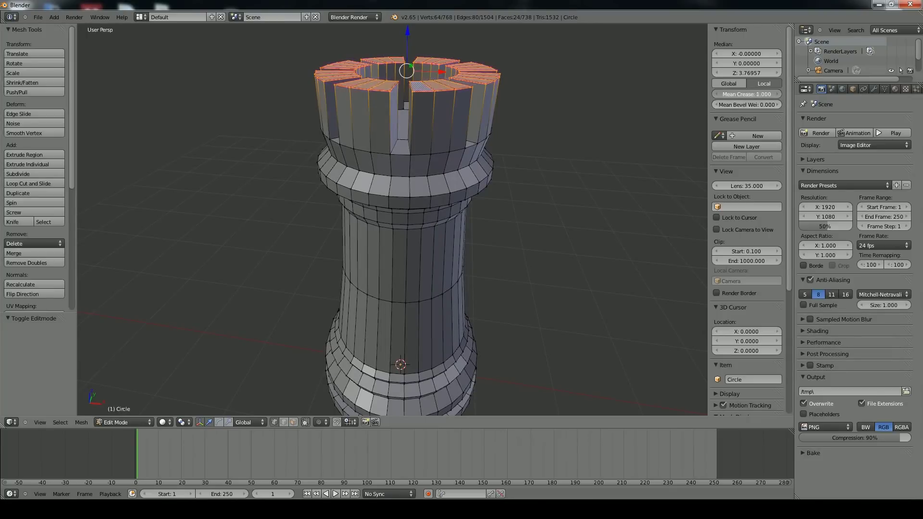
# Select the circular floor face inside the battlements and set the mean crease of its edges to 1.
pyautogui.moveTo(557, 89); pyautogui.dragTo(417, 144, button='middle')
pyautogui.keyDown('alt'); pyautogui.rightClick(385, 145); pyautogui.keyUp('alt')
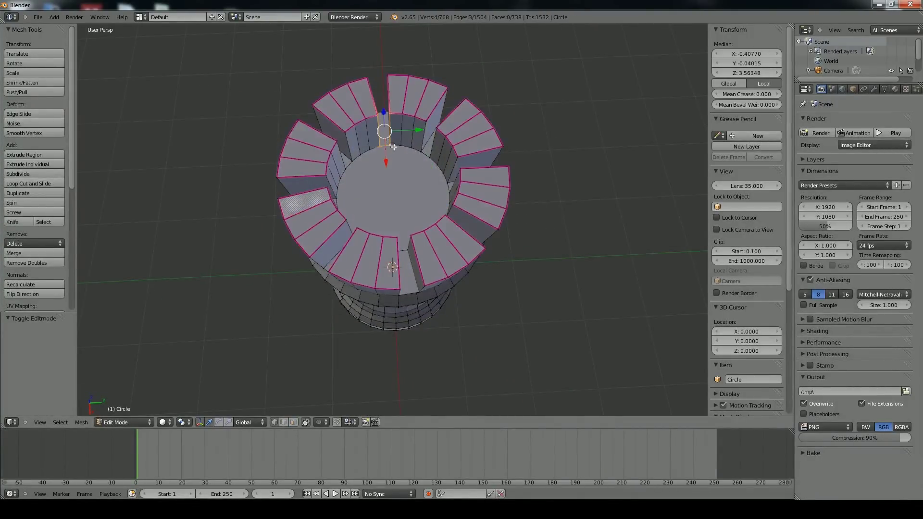
pyautogui.click(294, 423)
pyautogui.rightClick(412, 189)
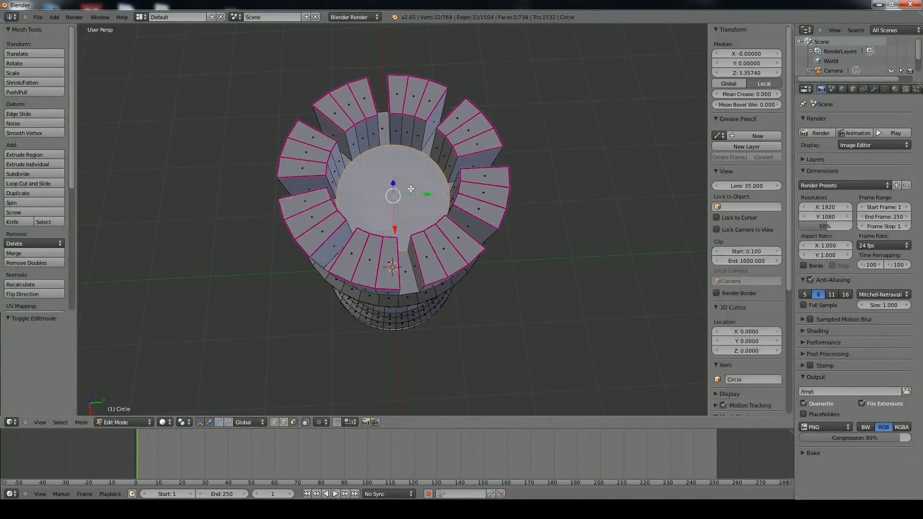
pyautogui.click(275, 422)
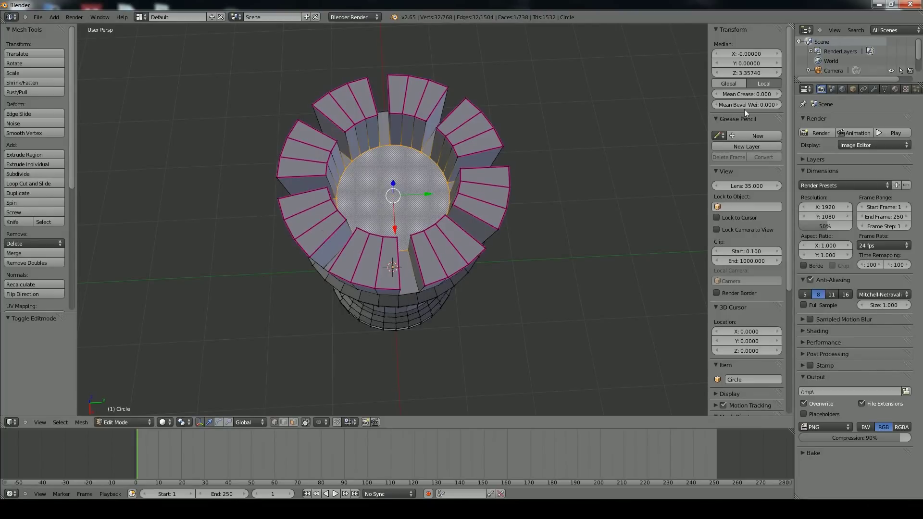
pyautogui.moveTo(742, 93); pyautogui.dragTo(774, 93)
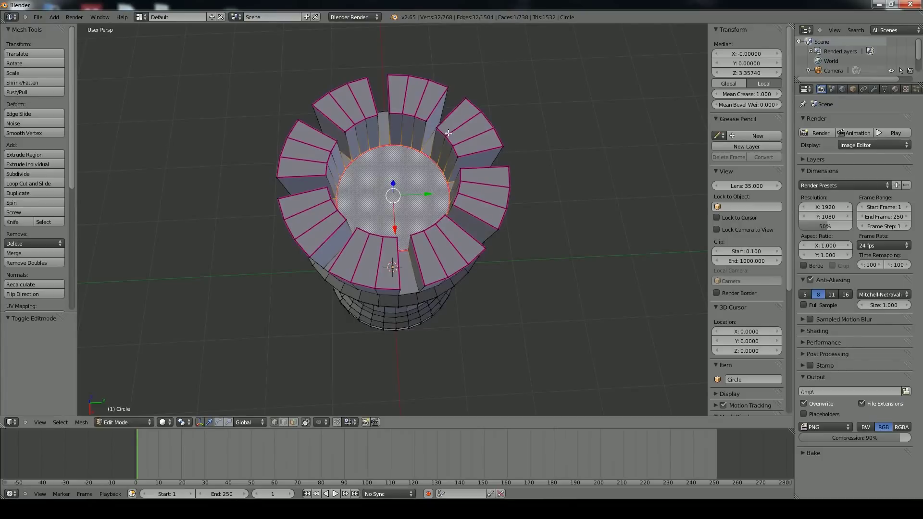
pyautogui.moveTo(443, 140); pyautogui.dragTo(463, 132, button='middle')
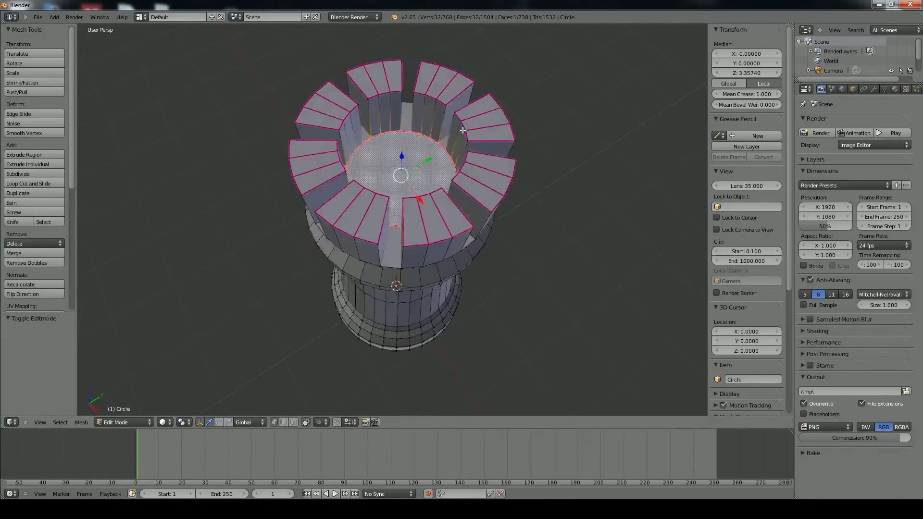
# In edge select mode, select the 16 inner vertical corner edges of the battlements and set their mean crease to 1.
pyautogui.rightClick(368, 122)
pyautogui.rightClick(354, 100)
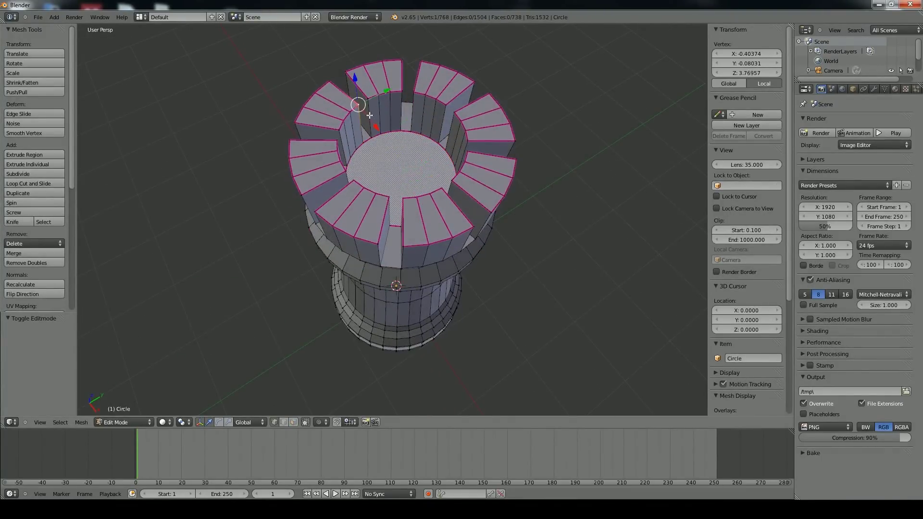
pyautogui.scroll(2, 370, 118)
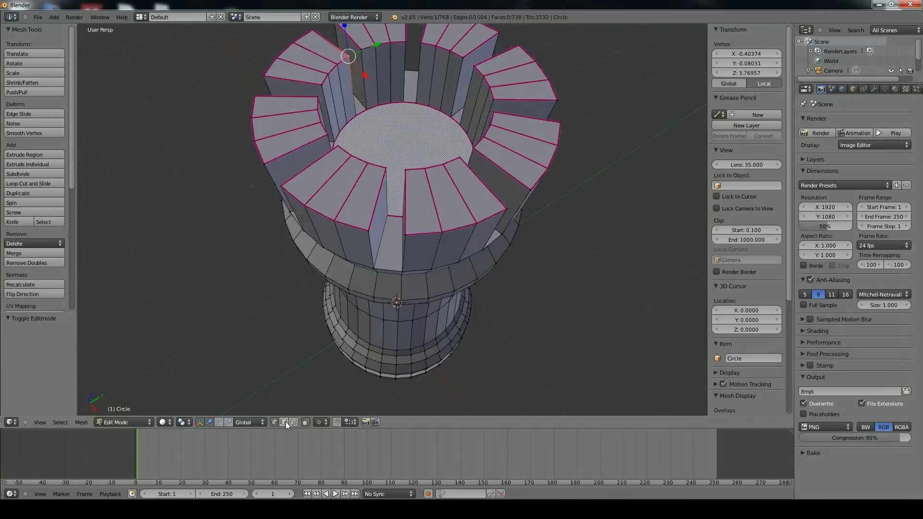
pyautogui.keyDown('shift'); pyautogui.rightClick(366, 82); pyautogui.keyUp('shift')
pyautogui.rightClick(366, 83)
pyautogui.keyDown('shift'); pyautogui.rightClick(364, 79); pyautogui.keyUp('shift')
pyautogui.keyDown('shift'); pyautogui.rightClick(329, 114); pyautogui.keyUp('shift')
pyautogui.keyDown('shift'); pyautogui.rightClick(353, 87); pyautogui.keyUp('shift')
pyautogui.keyDown('shift'); pyautogui.rightClick(403, 75); pyautogui.keyUp('shift')
pyautogui.keyDown('shift'); pyautogui.rightClick(455, 92); pyautogui.keyUp('shift')
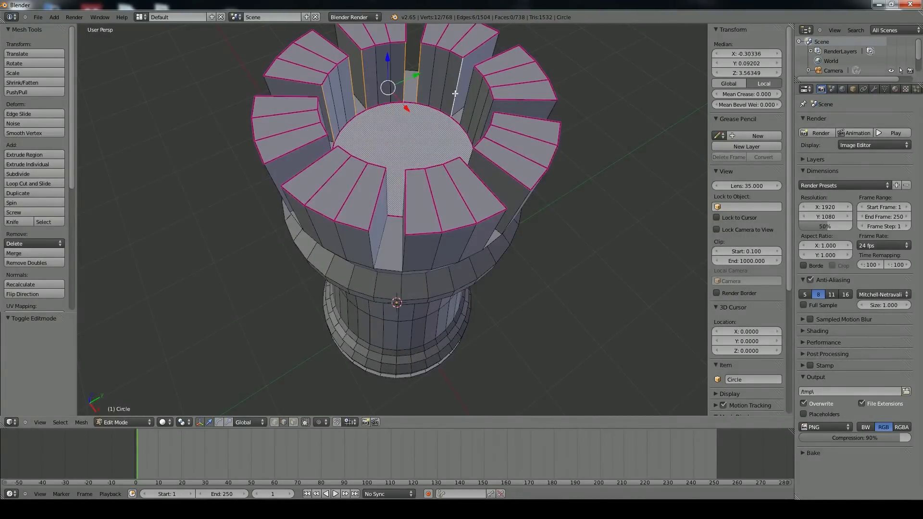
pyautogui.keyDown('shift'); pyautogui.rightClick(470, 95); pyautogui.keyUp('shift')
pyautogui.moveTo(442, 109); pyautogui.dragTo(460, 42, button='middle')
pyautogui.keyDown('shift'); pyautogui.rightClick(413, 42); pyautogui.keyUp('shift')
pyautogui.keyDown('shift'); pyautogui.rightClick(428, 45); pyautogui.keyUp('shift')
pyautogui.moveTo(457, 79); pyautogui.dragTo(401, 63, button='middle')
pyautogui.keyDown('shift'); pyautogui.rightClick(398, 59); pyautogui.keyUp('shift')
pyautogui.keyDown('shift'); pyautogui.rightClick(419, 58); pyautogui.keyUp('shift')
pyautogui.keyDown('shift'); pyautogui.rightClick(408, 57); pyautogui.keyUp('shift')
pyautogui.keyDown('shift'); pyautogui.rightClick(421, 57); pyautogui.keyUp('shift')
pyautogui.keyDown('shift'); pyautogui.rightClick(401, 64); pyautogui.keyUp('shift')
pyautogui.keyDown('shift'); pyautogui.rightClick(416, 70); pyautogui.keyUp('shift')
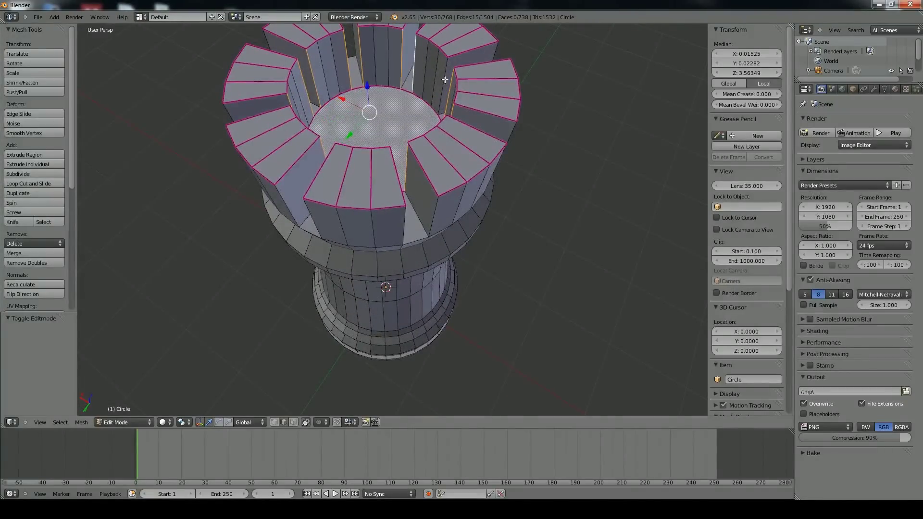
pyautogui.keyDown('shift'); pyautogui.rightClick(445, 79); pyautogui.keyUp('shift')
pyautogui.moveTo(445, 80); pyautogui.dragTo(481, 82, button='middle')
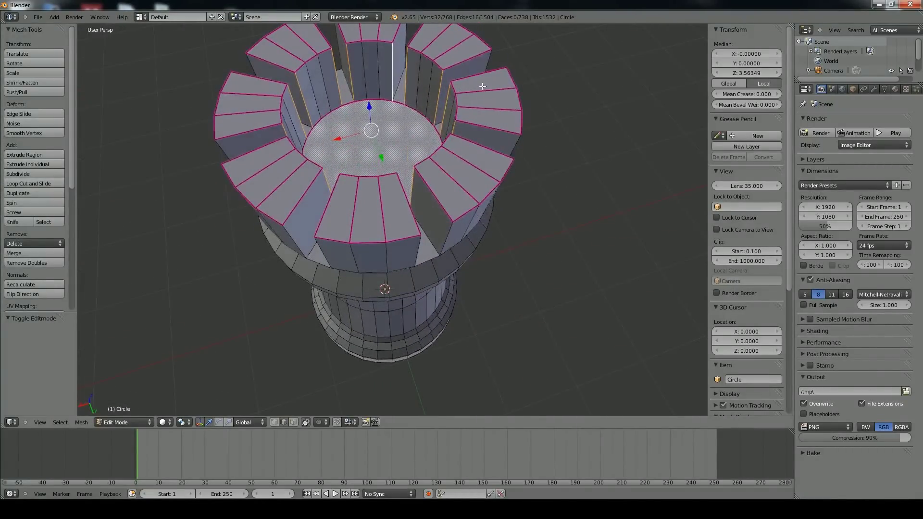
pyautogui.moveTo(741, 93); pyautogui.dragTo(794, 94)
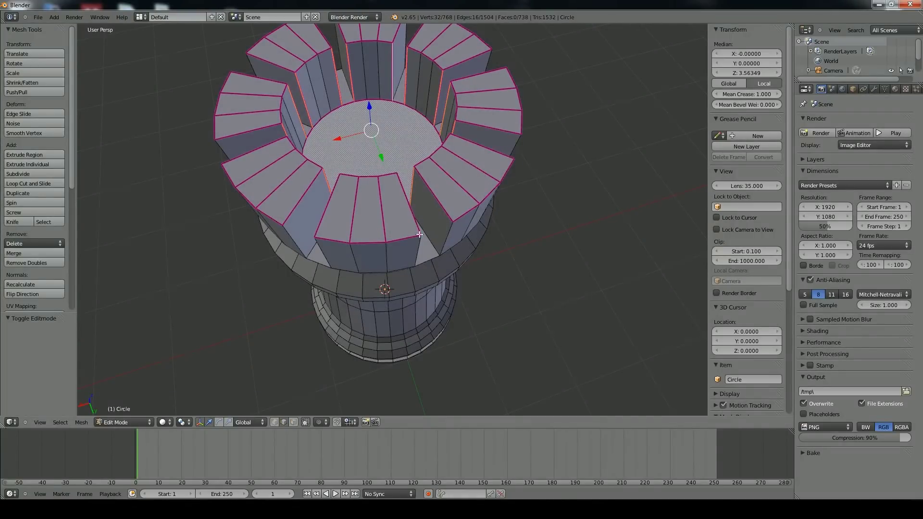
# Add the 16 outer vertical corner edges of the battlements to the selection and set the mean crease to 1.
pyautogui.moveTo(420, 235); pyautogui.dragTo(372, 162, button='middle')
pyautogui.keyDown('shift'); pyautogui.rightClick(360, 162); pyautogui.keyUp('shift')
pyautogui.keyDown('shift'); pyautogui.rightClick(446, 150); pyautogui.keyUp('shift')
pyautogui.moveTo(488, 153); pyautogui.dragTo(392, 132, button='middle')
pyautogui.keyDown('shift'); pyautogui.rightClick(408, 146); pyautogui.keyUp('shift')
pyautogui.keyDown('shift'); pyautogui.rightClick(474, 126); pyautogui.keyUp('shift')
pyautogui.keyDown('shift'); pyautogui.rightClick(391, 132); pyautogui.keyUp('shift')
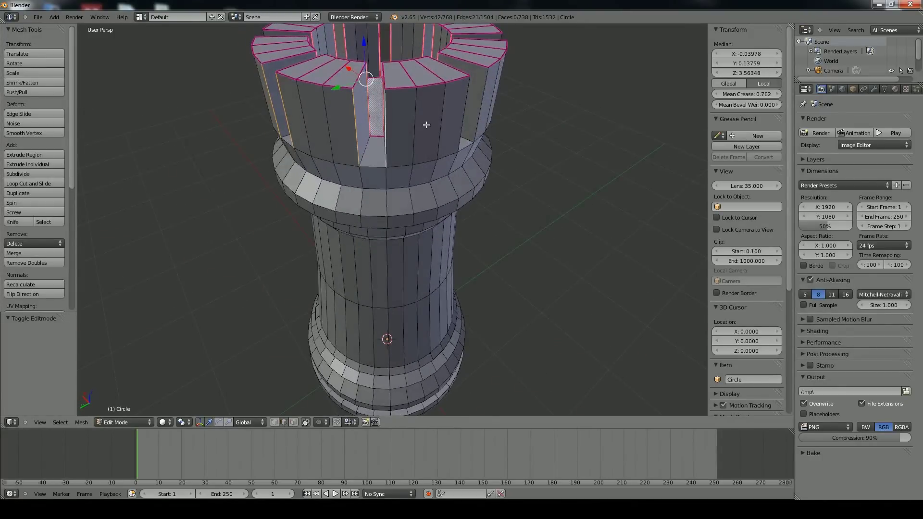
pyautogui.keyDown('shift'); pyautogui.rightClick(464, 121); pyautogui.keyUp('shift')
pyautogui.moveTo(508, 128); pyautogui.dragTo(404, 121, button='middle')
pyautogui.keyDown('shift'); pyautogui.rightClick(380, 121); pyautogui.keyUp('shift')
pyautogui.keyDown('shift'); pyautogui.rightClick(456, 114); pyautogui.keyUp('shift')
pyautogui.moveTo(493, 115); pyautogui.dragTo(371, 116, button='middle')
pyautogui.keyDown('shift'); pyautogui.rightClick(359, 118); pyautogui.keyUp('shift')
pyautogui.keyDown('shift'); pyautogui.rightClick(445, 114); pyautogui.keyUp('shift')
pyautogui.keyDown('shift'); pyautogui.rightClick(475, 115); pyautogui.keyUp('shift')
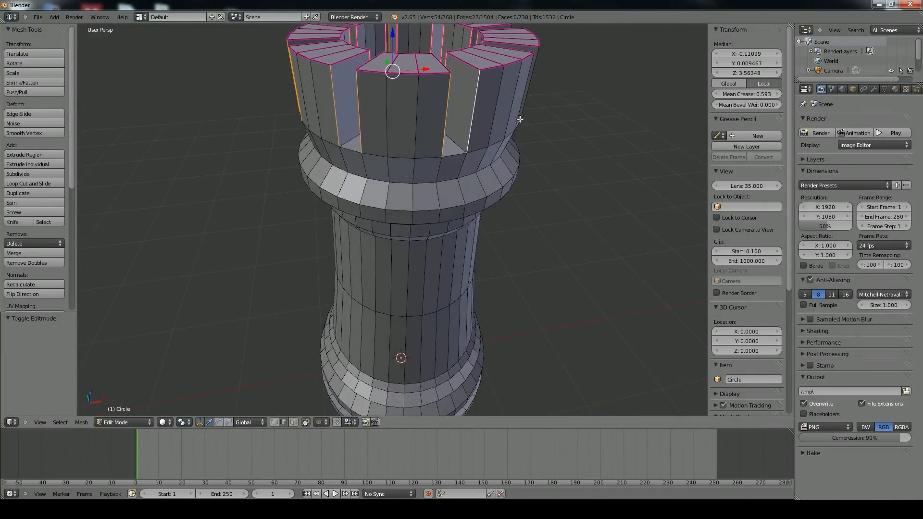
pyautogui.moveTo(520, 119); pyautogui.dragTo(421, 115, button='middle')
pyautogui.keyDown('shift'); pyautogui.rightClick(384, 117); pyautogui.keyUp('shift')
pyautogui.keyDown('shift'); pyautogui.rightClick(394, 115); pyautogui.keyUp('shift')
pyautogui.keyDown('shift'); pyautogui.rightClick(466, 111); pyautogui.keyUp('shift')
pyautogui.keyDown('shift'); pyautogui.rightClick(500, 110); pyautogui.keyUp('shift')
pyautogui.moveTo(500, 110); pyautogui.dragTo(404, 116, button='middle')
pyautogui.keyDown('shift'); pyautogui.rightClick(367, 116); pyautogui.keyUp('shift')
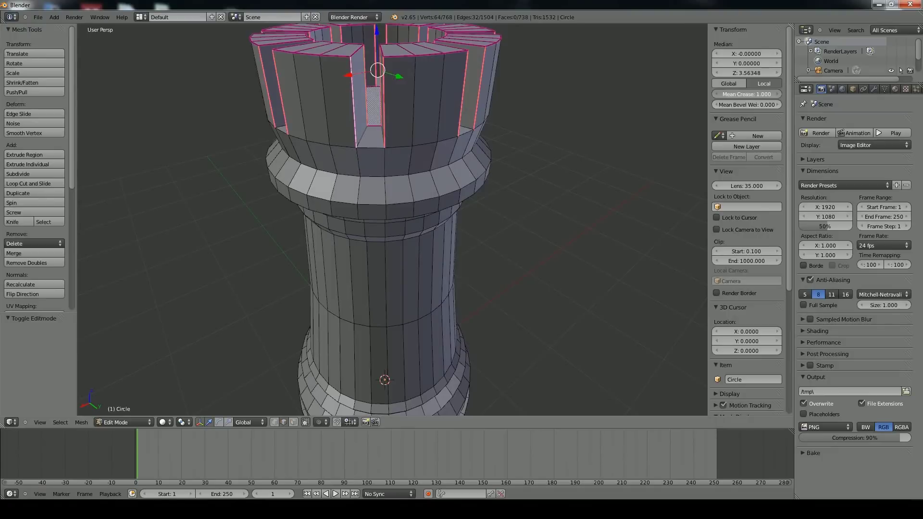
# Select the eight outer bottom edges of the gaps between the battlements and set their mean crease to 1.
pyautogui.rightClick(374, 149)
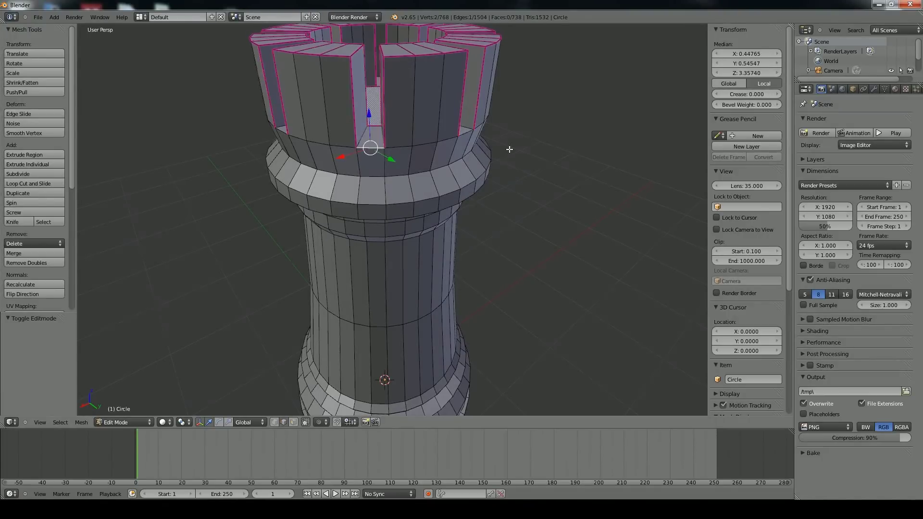
pyautogui.moveTo(509, 149); pyautogui.dragTo(403, 144, button='middle')
pyautogui.keyDown('shift'); pyautogui.rightClick(395, 147); pyautogui.keyUp('shift')
pyautogui.moveTo(473, 146); pyautogui.dragTo(412, 150, button='middle')
pyautogui.keyDown('shift'); pyautogui.rightClick(433, 140); pyautogui.keyUp('shift')
pyautogui.keyDown('shift'); pyautogui.rightClick(425, 144); pyautogui.keyUp('shift')
pyautogui.keyDown('shift'); pyautogui.click(414, 143); pyautogui.keyUp('shift')
pyautogui.keyDown('shift'); pyautogui.rightClick(418, 144); pyautogui.keyUp('shift')
pyautogui.keyDown('shift'); pyautogui.rightClick(405, 158); pyautogui.keyUp('shift')
pyautogui.keyDown('shift'); pyautogui.rightClick(491, 147); pyautogui.keyUp('shift')
pyautogui.moveTo(490, 147); pyautogui.dragTo(490, 158, button='middle')
pyautogui.moveTo(760, 93); pyautogui.dragTo(781, 94)
# Set the crease to 1 on the edge loop where the head meets the collar and on the loop directly below it.
pyautogui.keyDown('shift'); pyautogui.moveTo(460, 262); pyautogui.dragTo(481, 201, button='middle'); pyautogui.keyUp('shift')
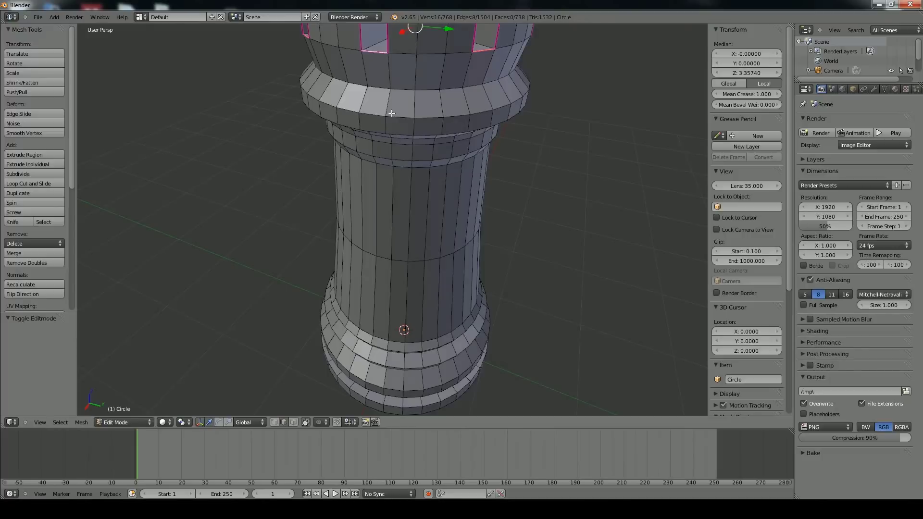
pyautogui.keyDown('alt'); pyautogui.keyDown('shift'); pyautogui.rightClick(404, 89); pyautogui.keyUp('shift'); pyautogui.keyUp('alt')
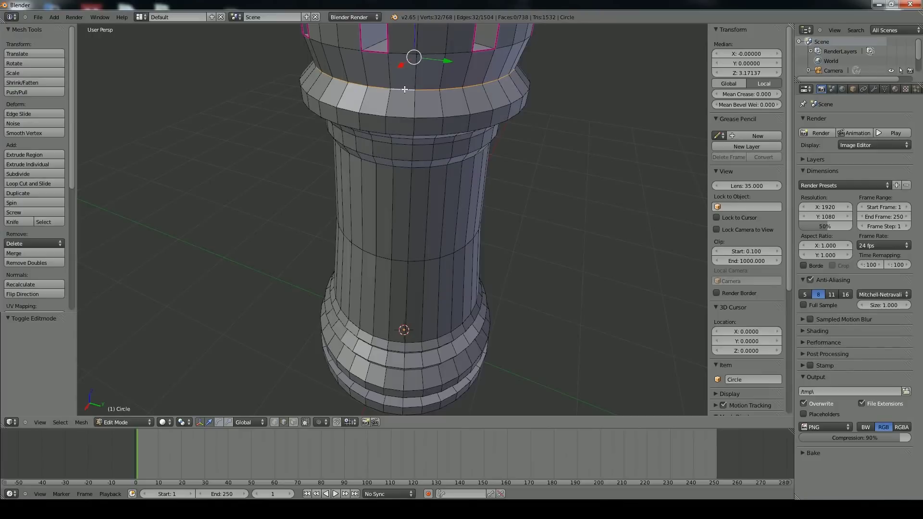
pyautogui.hotkey('shift', 'e')
pyautogui.press('1')
pyautogui.press('Return')
pyautogui.keyDown('alt'); pyautogui.rightClick(402, 117); pyautogui.keyUp('alt')
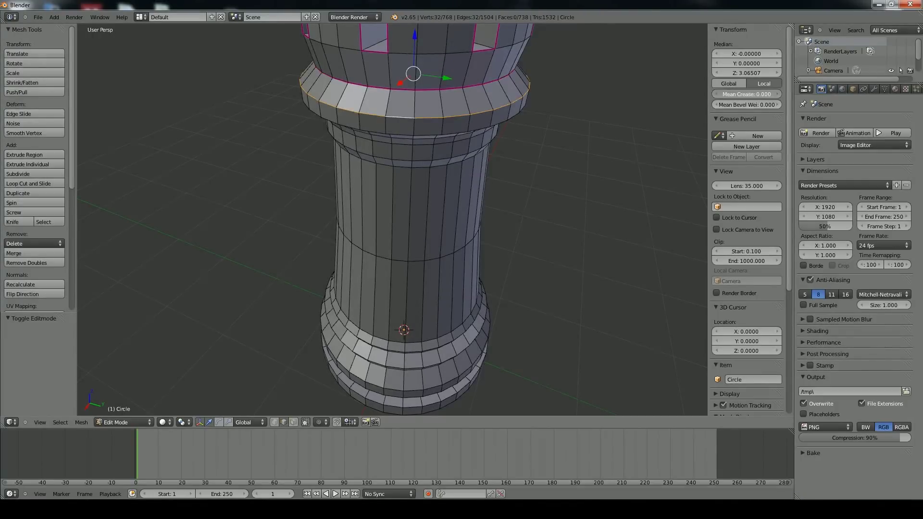
pyautogui.moveTo(722, 94); pyautogui.dragTo(774, 94)
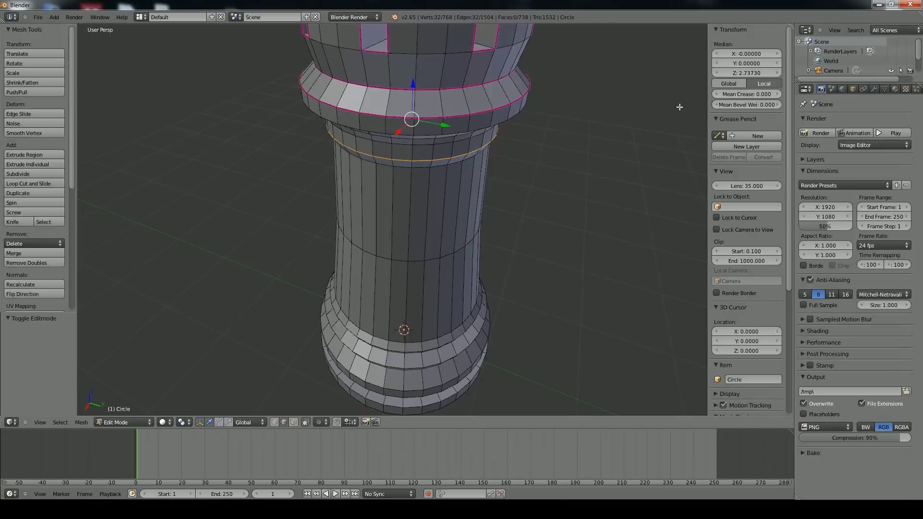
# Select the edge loop around the collar's lower rim and set its mean crease to 1.
pyautogui.keyDown('alt'); pyautogui.click(398, 134); pyautogui.keyUp('alt')
pyautogui.keyDown('alt'); pyautogui.click(437, 136); pyautogui.keyUp('alt')
pyautogui.hotkey('shift', 'e')
pyautogui.press('1')
pyautogui.press('Return')
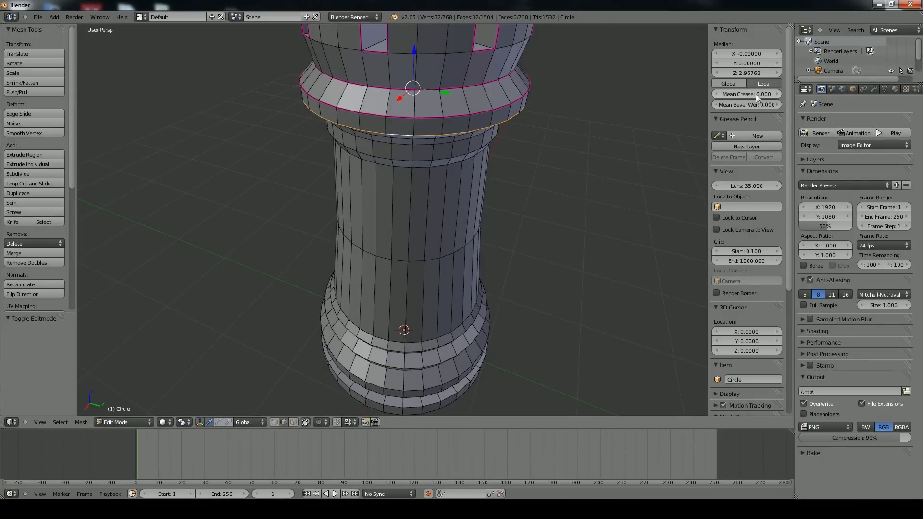
# Select the edge loop at the upper edge of the neck ring below the collar and set its mean crease to 1.
pyautogui.moveTo(350, 167); pyautogui.dragTo(336, 144, button='middle')
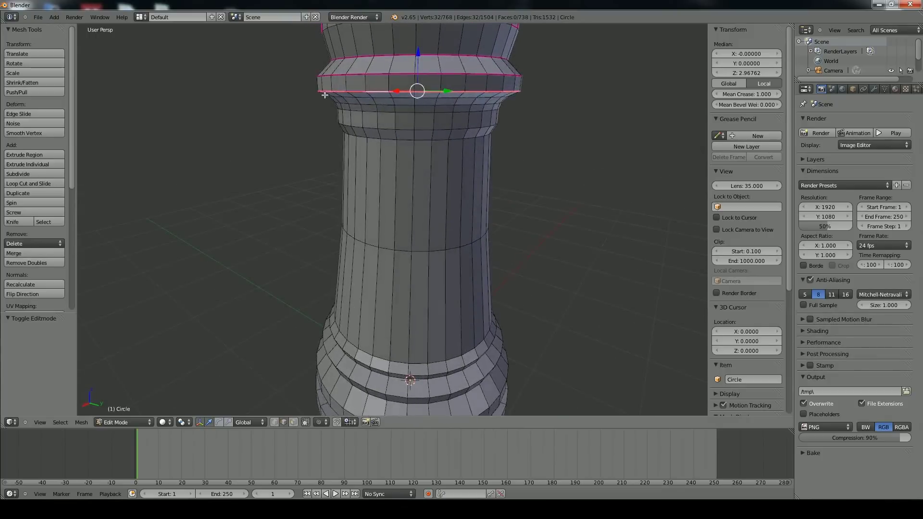
pyautogui.keyDown('alt'); pyautogui.rightClick(385, 110); pyautogui.keyUp('alt')
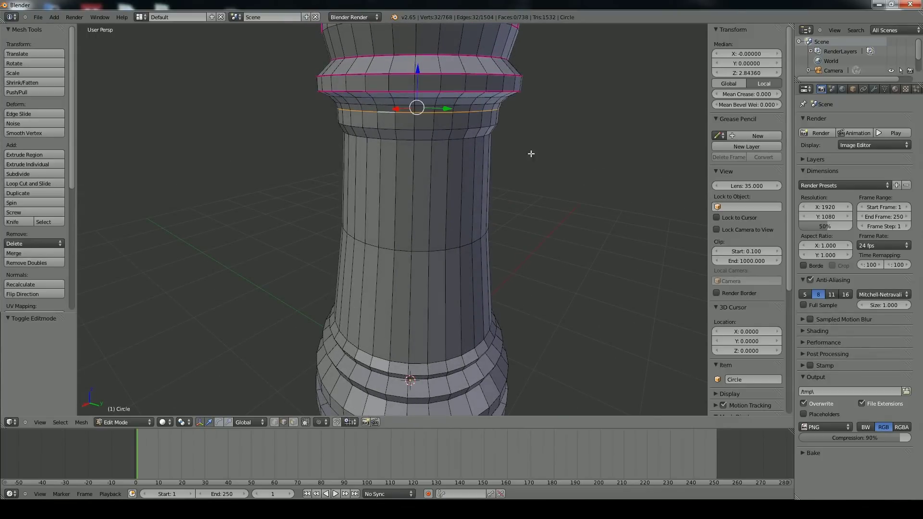
pyautogui.moveTo(746, 94); pyautogui.dragTo(779, 94)
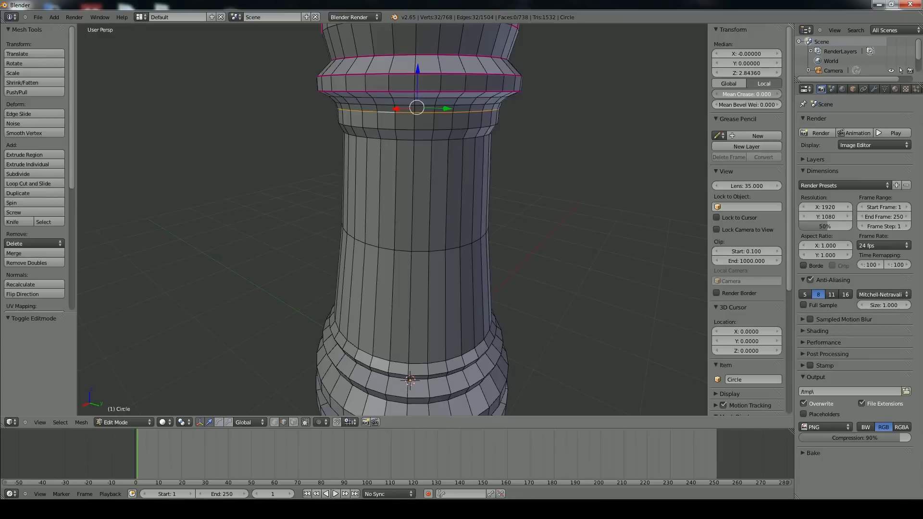
# Select the two edge loops at the neck ring's lower edge plus all edge loops of the stepped base, and set their mean crease to 1.
pyautogui.keyDown('alt'); pyautogui.rightClick(404, 128); pyautogui.keyUp('alt')
pyautogui.keyDown('alt'); pyautogui.rightClick(402, 139); pyautogui.keyUp('alt')
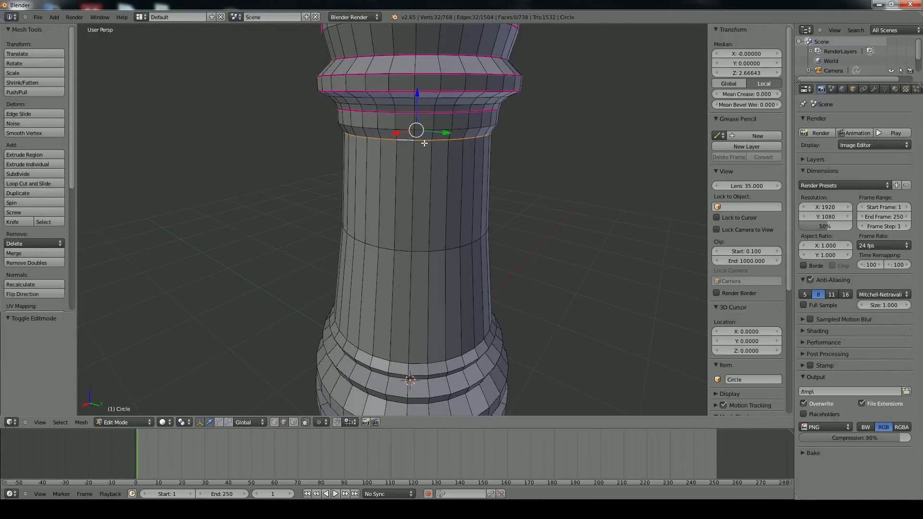
pyautogui.keyDown('alt'); pyautogui.keyDown('shift'); pyautogui.rightClick(422, 128); pyautogui.keyUp('shift'); pyautogui.keyUp('alt')
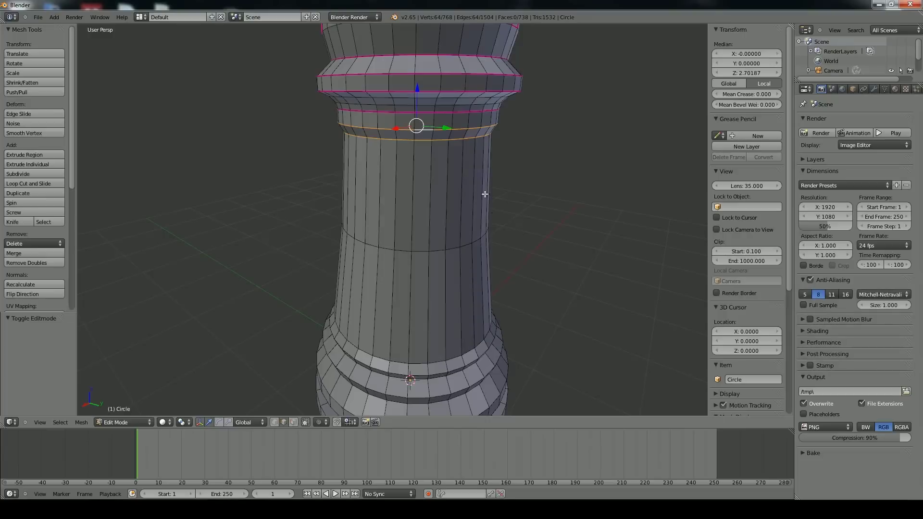
pyautogui.keyDown('shift'); pyautogui.moveTo(443, 305); pyautogui.dragTo(410, 196, button='middle'); pyautogui.keyUp('shift')
pyautogui.keyDown('alt'); pyautogui.keyDown('shift'); pyautogui.rightClick(394, 208); pyautogui.keyUp('shift'); pyautogui.keyUp('alt')
pyautogui.keyDown('alt'); pyautogui.keyDown('shift'); pyautogui.rightClick(396, 220); pyautogui.keyUp('shift'); pyautogui.keyUp('alt')
pyautogui.keyDown('alt'); pyautogui.keyDown('shift'); pyautogui.rightClick(397, 226); pyautogui.keyUp('shift'); pyautogui.keyUp('alt')
pyautogui.keyDown('alt'); pyautogui.keyDown('shift'); pyautogui.rightClick(397, 242); pyautogui.keyUp('shift'); pyautogui.keyUp('alt')
pyautogui.keyDown('alt'); pyautogui.keyDown('shift'); pyautogui.rightClick(397, 251); pyautogui.keyUp('shift'); pyautogui.keyUp('alt')
pyautogui.keyDown('alt'); pyautogui.keyDown('shift'); pyautogui.rightClick(395, 272); pyautogui.keyUp('shift'); pyautogui.keyUp('alt')
pyautogui.keyDown('alt'); pyautogui.keyDown('shift'); pyautogui.rightClick(394, 286); pyautogui.keyUp('shift'); pyautogui.keyUp('alt')
pyautogui.keyDown('alt'); pyautogui.keyDown('shift'); pyautogui.rightClick(403, 304); pyautogui.keyUp('shift'); pyautogui.keyUp('alt')
pyautogui.keyDown('alt'); pyautogui.keyDown('shift'); pyautogui.rightClick(396, 311); pyautogui.keyUp('shift'); pyautogui.keyUp('alt')
pyautogui.keyDown('alt'); pyautogui.keyDown('shift'); pyautogui.rightClick(402, 326); pyautogui.keyUp('shift'); pyautogui.keyUp('alt')
pyautogui.moveTo(420, 308); pyautogui.dragTo(420, 251, button='middle')
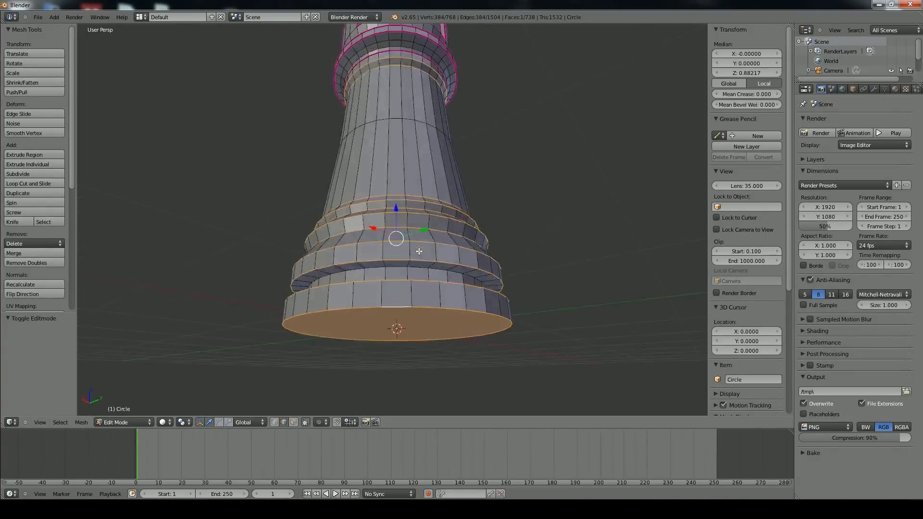
pyautogui.keyDown('alt'); pyautogui.keyDown('shift'); pyautogui.rightClick(392, 266); pyautogui.keyUp('shift'); pyautogui.keyUp('alt')
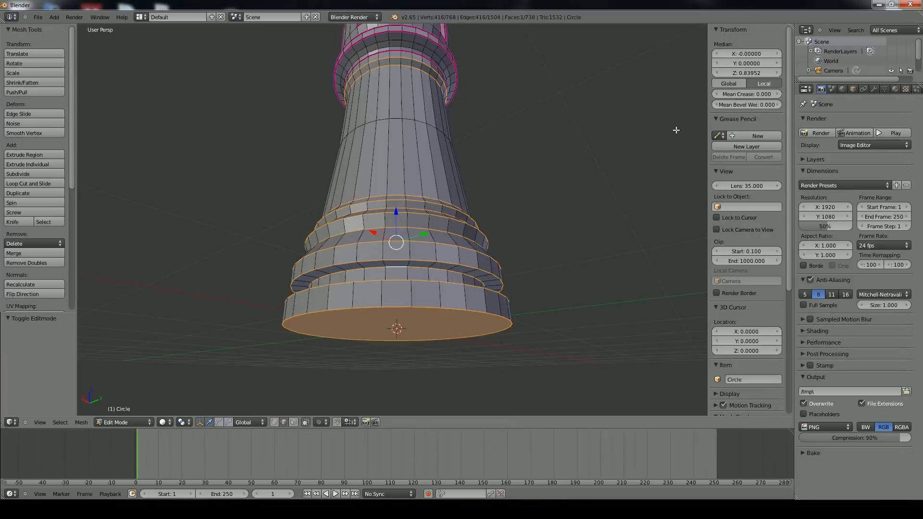
pyautogui.moveTo(731, 94); pyautogui.dragTo(779, 94)
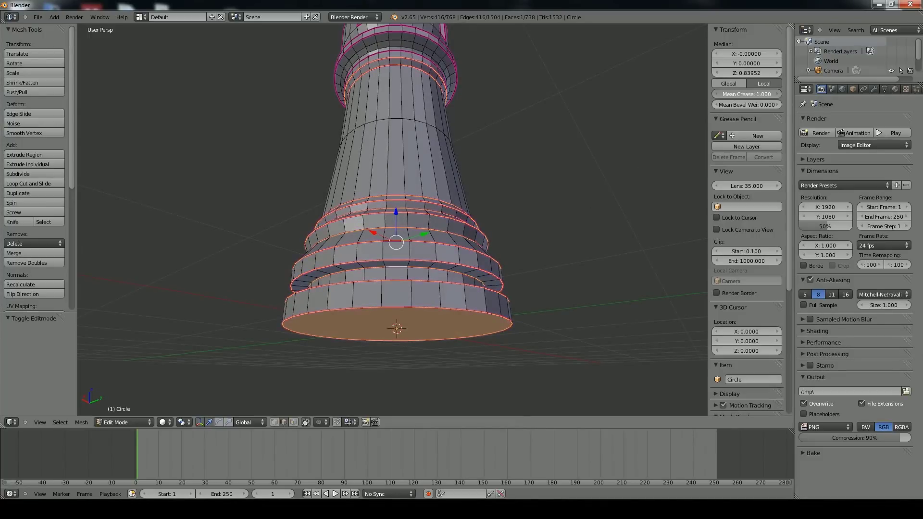
# Return to Object Mode and apply smooth shading to the whole rook.
pyautogui.moveTo(556, 95); pyautogui.dragTo(571, 153, button='middle')
pyautogui.scroll(-6, 569, 151)
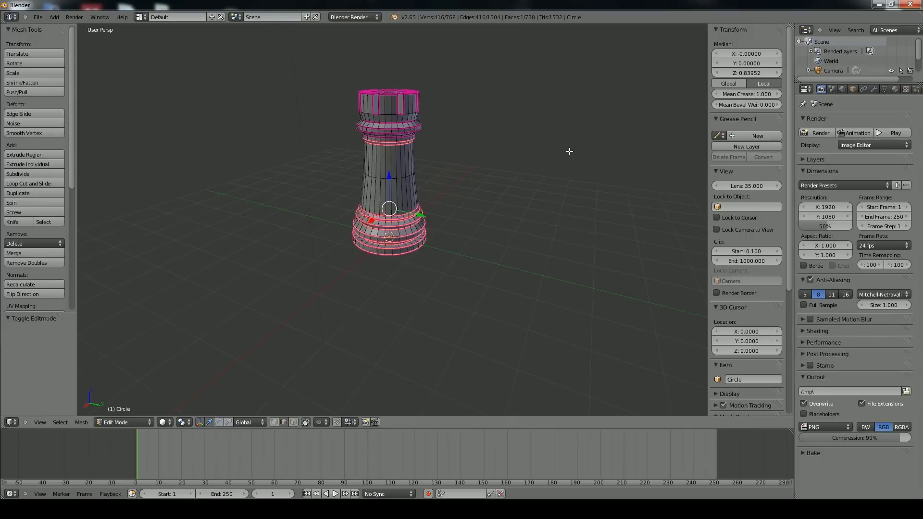
pyautogui.press('Tab')
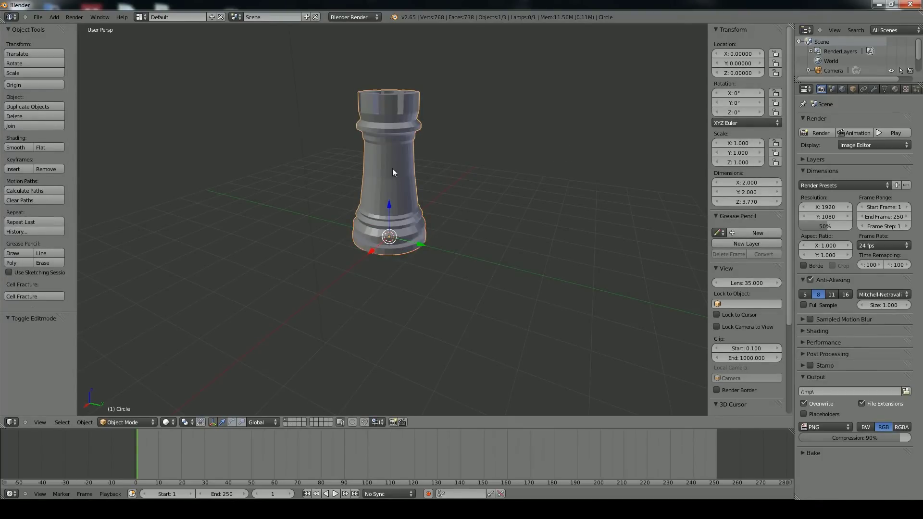
pyautogui.click(17, 147)
pyautogui.moveTo(354, 171); pyautogui.dragTo(380, 199, button='middle')
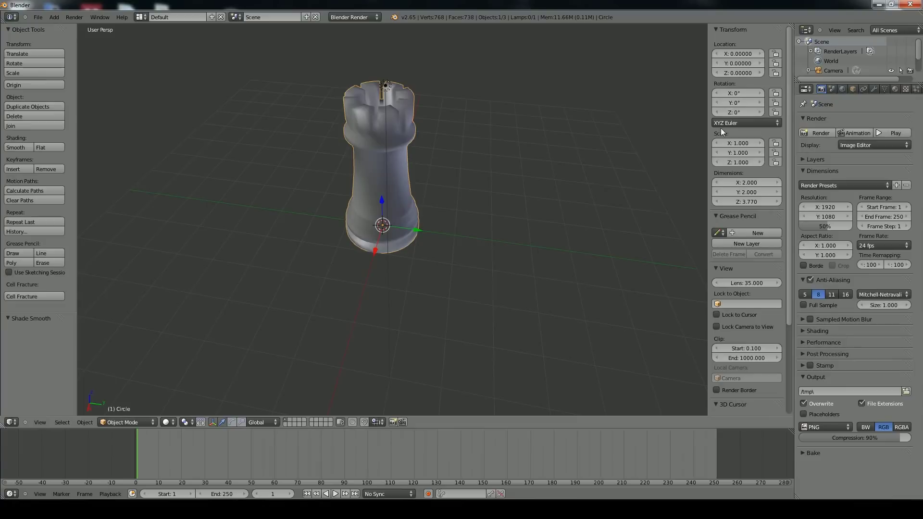
# Add an Edge Split modifier to the rook and check its battlements, collar and base from several angles.
pyautogui.click(874, 90)
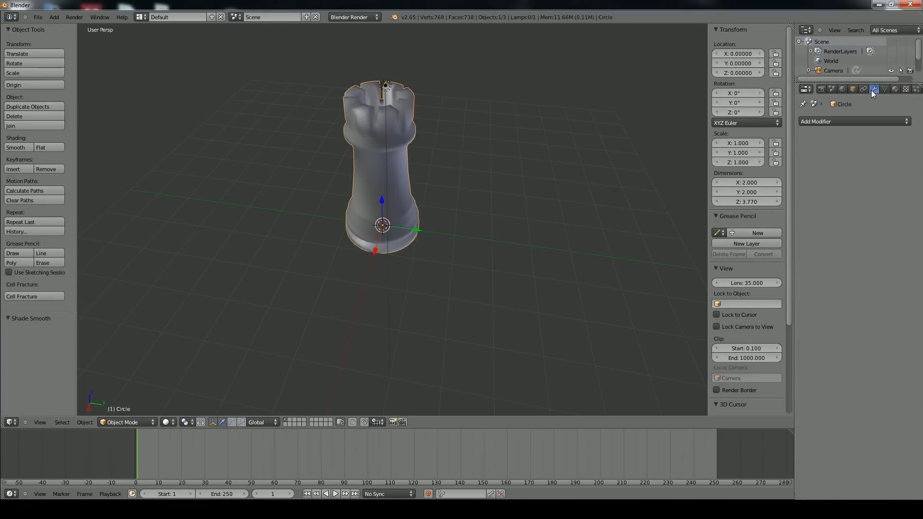
pyautogui.click(863, 122)
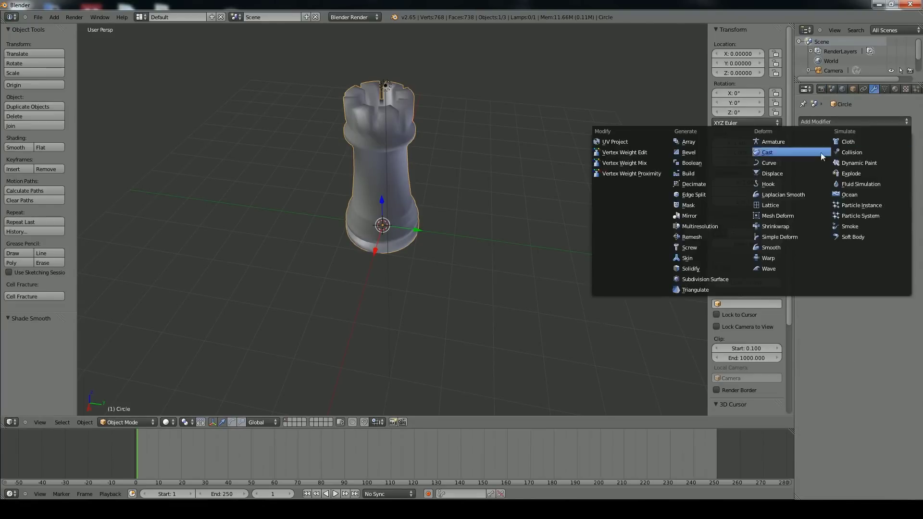
pyautogui.click(704, 194)
pyautogui.moveTo(711, 194); pyautogui.dragTo(608, 218, button='middle')
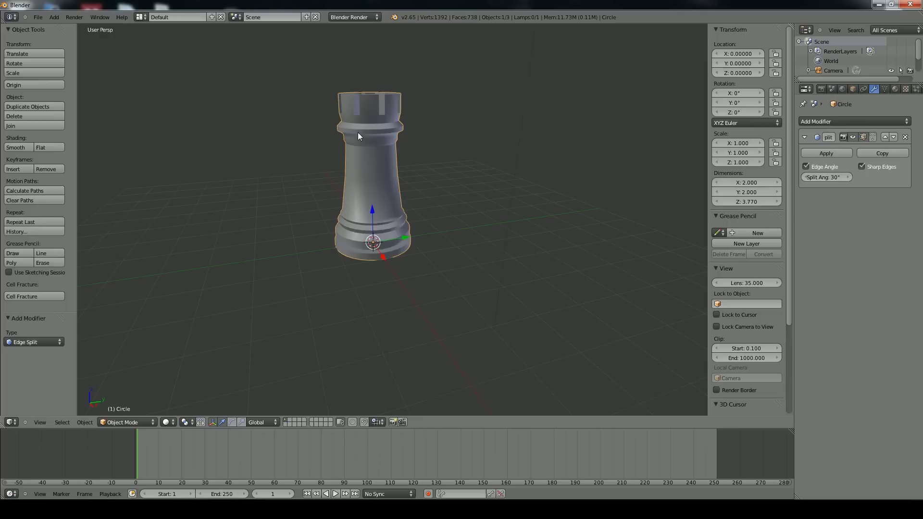
pyautogui.moveTo(382, 102); pyautogui.dragTo(377, 112, button='middle')
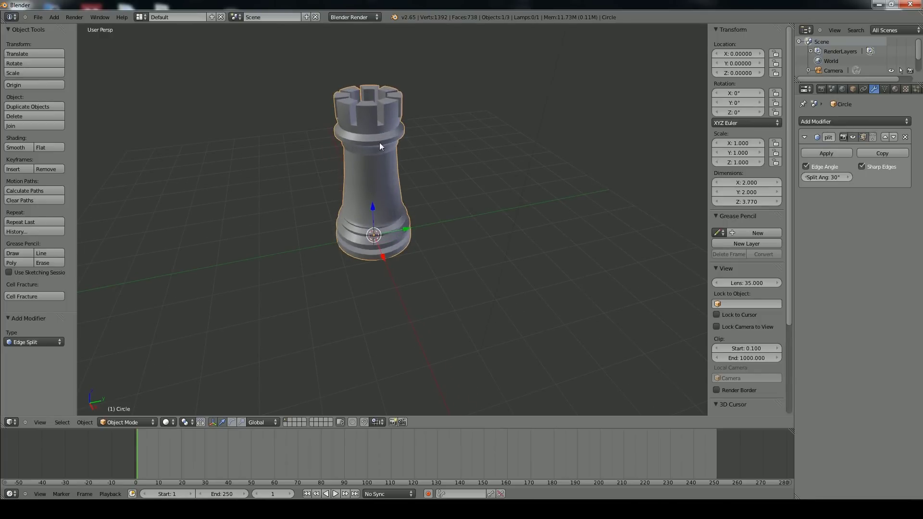
pyautogui.moveTo(418, 171); pyautogui.dragTo(412, 151, button='middle')
pyautogui.scroll(2, 418, 129)
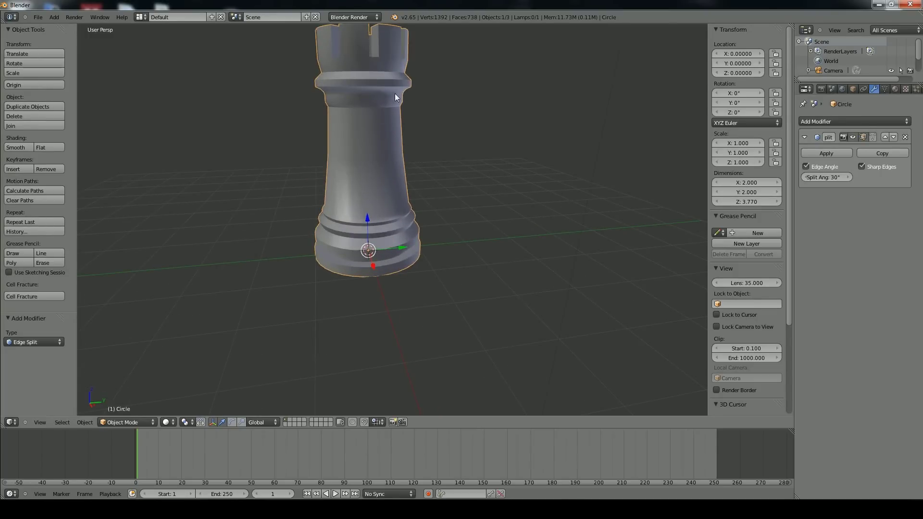
pyautogui.moveTo(416, 90); pyautogui.dragTo(425, 167, button='middle')
pyautogui.scroll(-3, 444, 151)
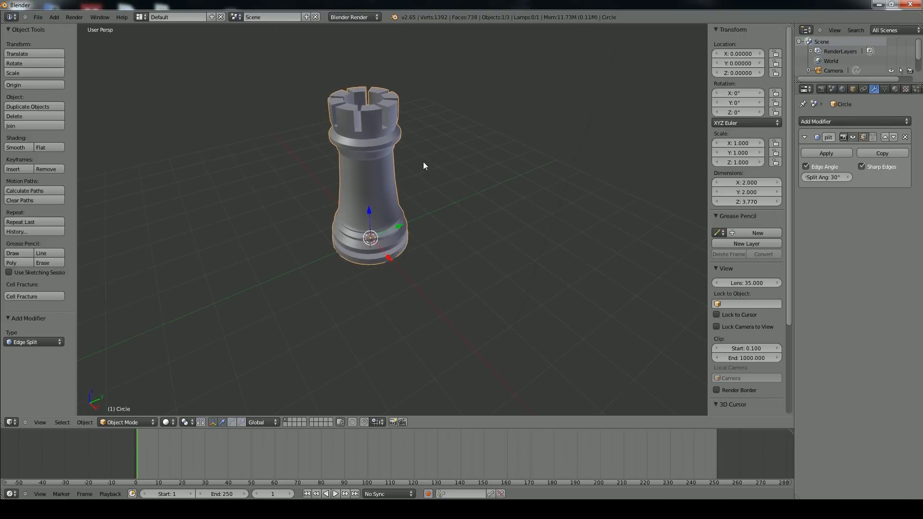